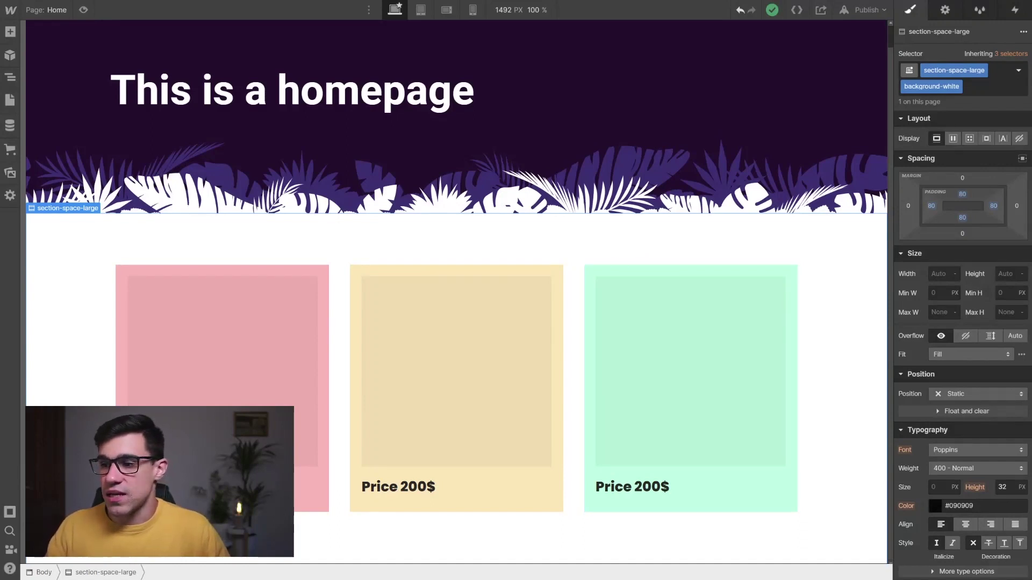
Insert a new Div Block at the end of the Home page body.
{"action": "scroll", "coordinate": [845, 485], "scroll_direction": "up", "scroll_amount": 1}
{"action": "key", "text": "Escape"}
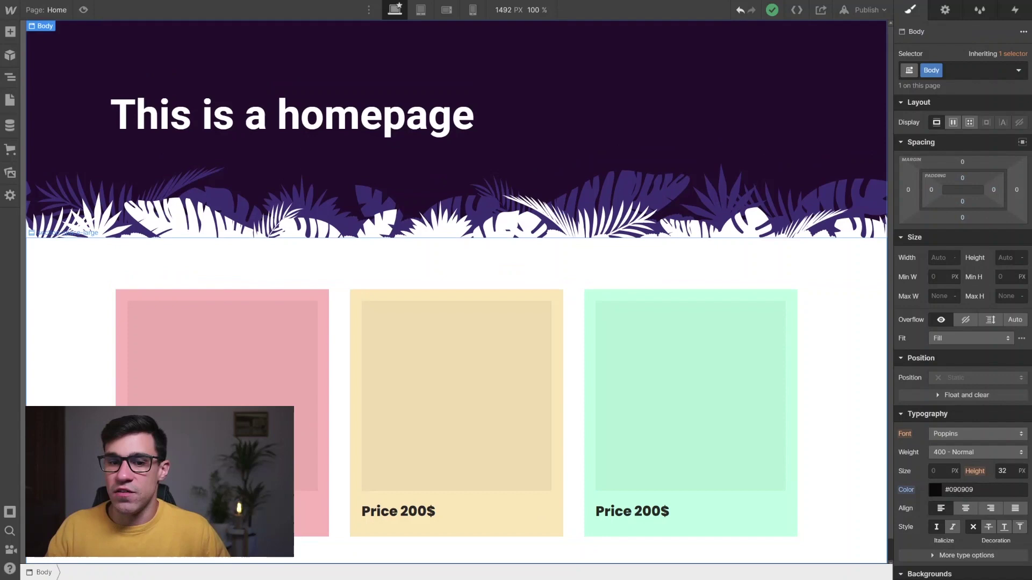
{"action": "key", "text": "ctrl+k"}
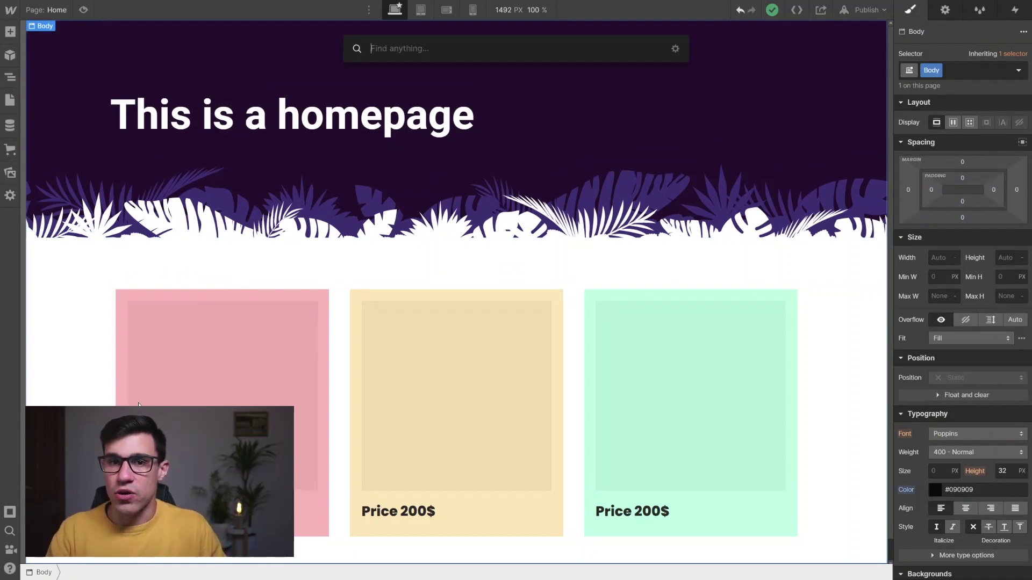
{"action": "type", "text": "div"}
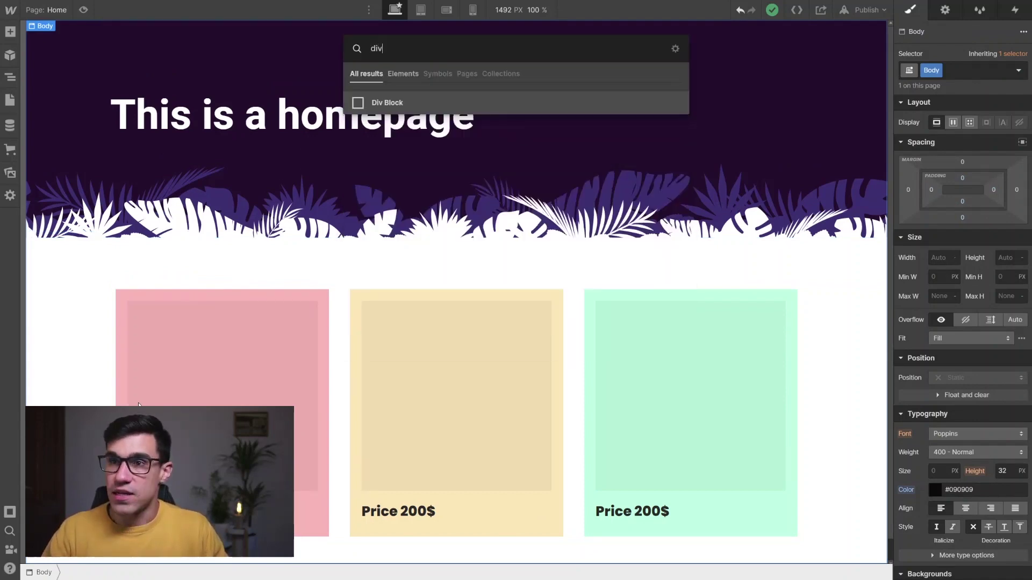
{"action": "key", "text": "Return"}
Give the new div the class cookie-banner.
{"action": "key", "text": "ctrl+Return"}
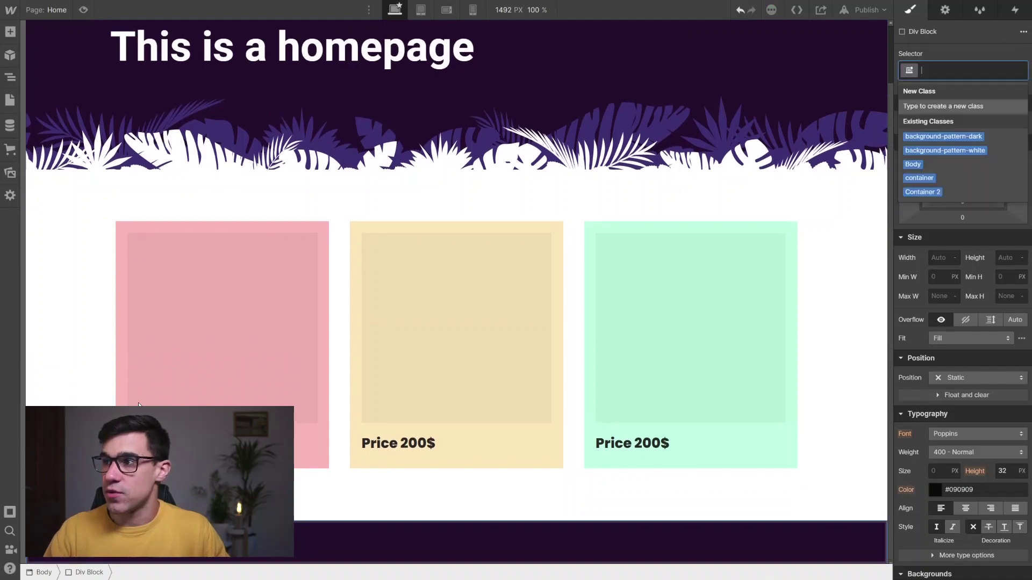
{"action": "type", "text": "cookie-"}
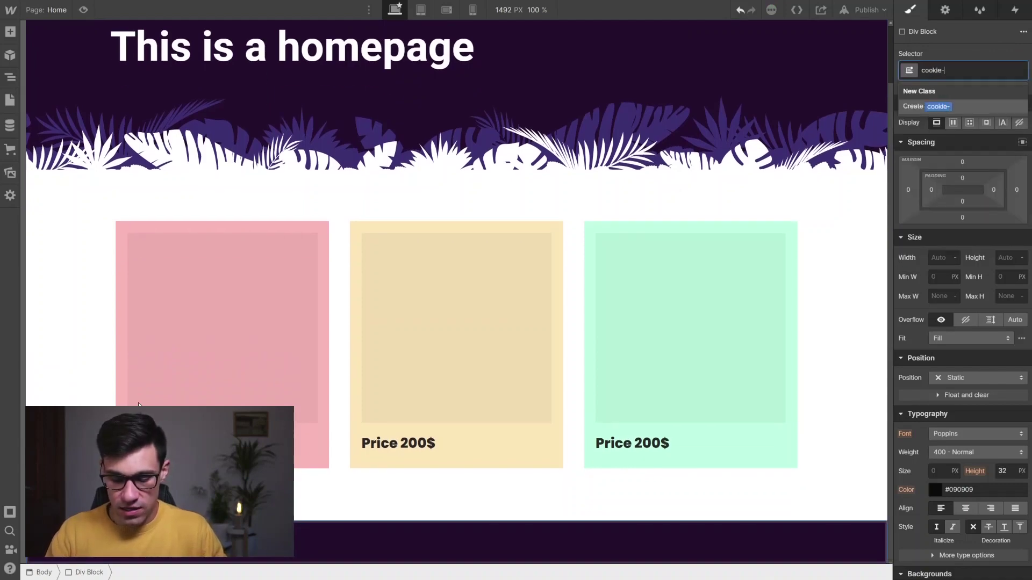
{"action": "type", "text": "banner"}
{"action": "key", "text": "Return"}
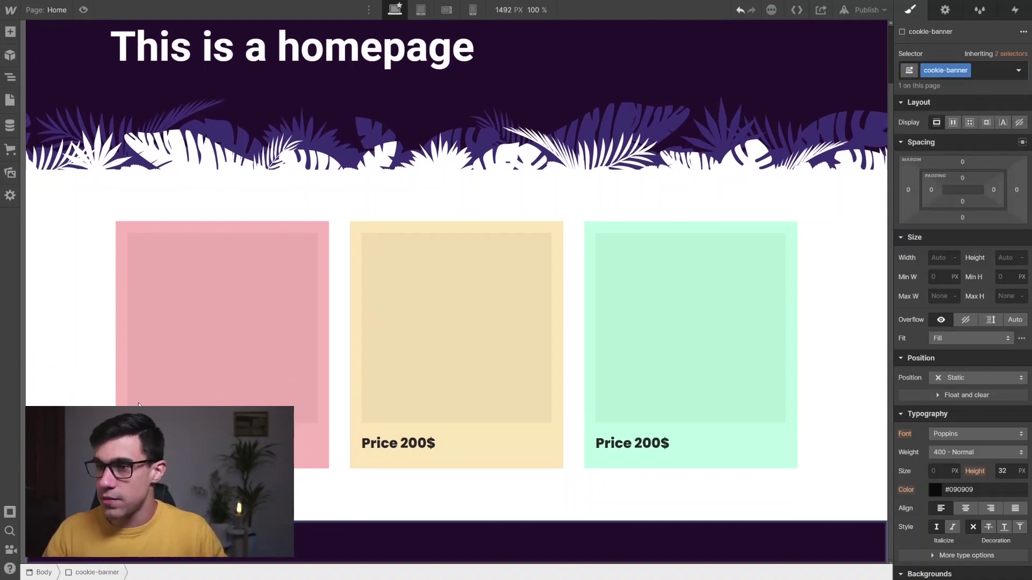
{"action": "scroll", "coordinate": [647, 368], "scroll_direction": "up", "scroll_amount": 1}
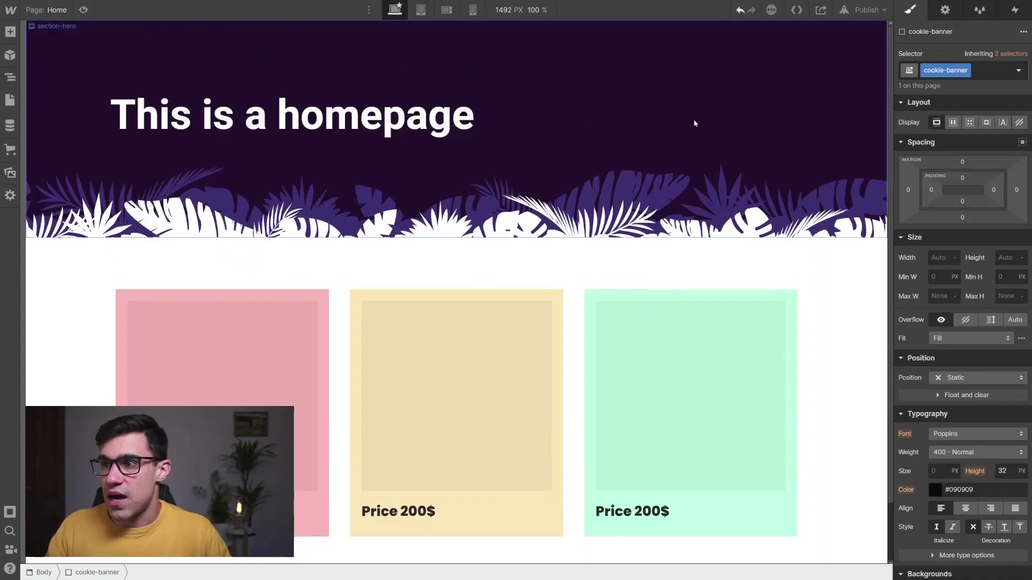
{"action": "scroll", "coordinate": [781, 276], "scroll_direction": "down", "scroll_amount": 1}
{"action": "scroll", "coordinate": [801, 269], "scroll_direction": "up", "scroll_amount": 1}
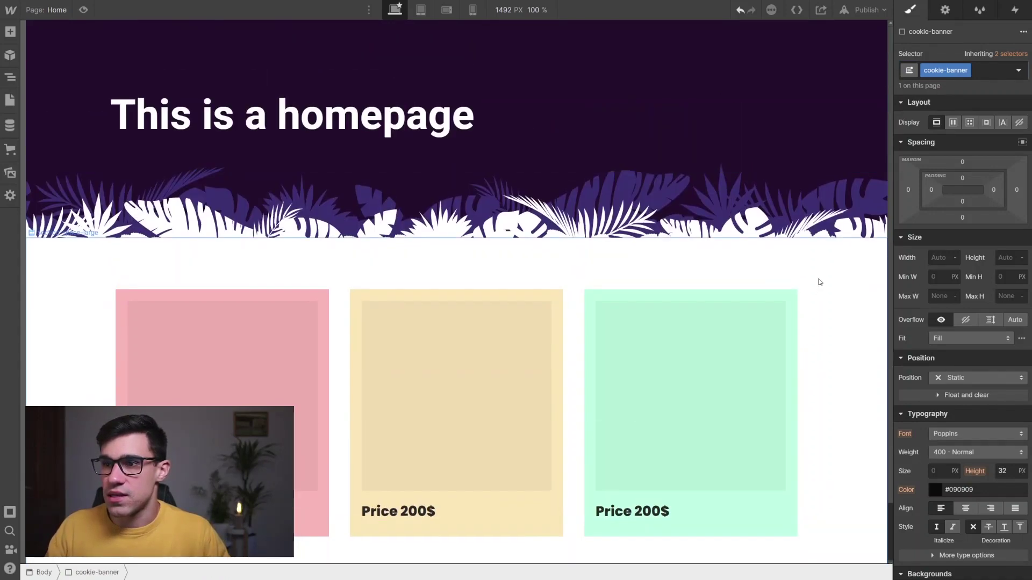
{"action": "scroll", "coordinate": [820, 290], "scroll_direction": "down", "scroll_amount": 1}
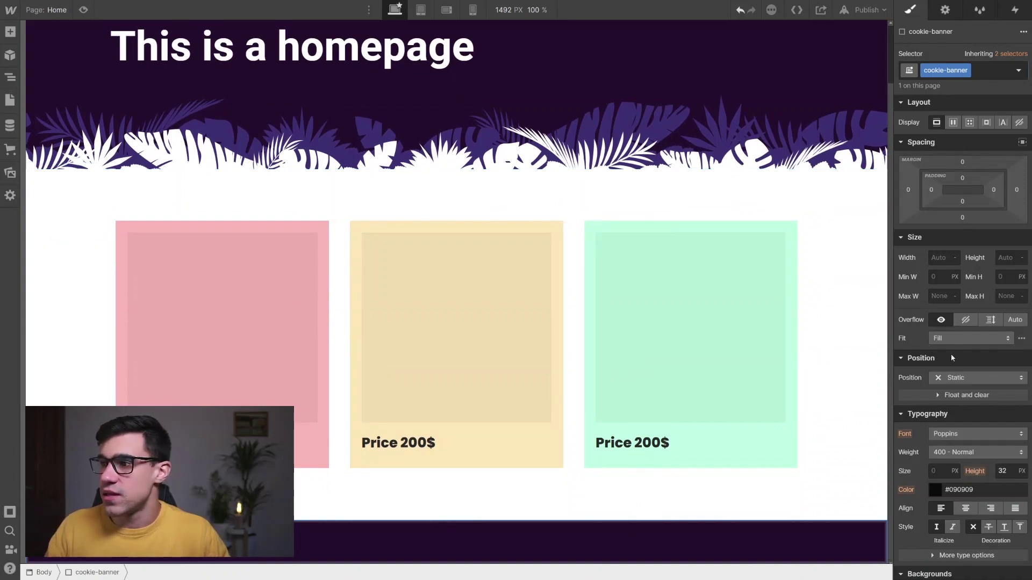
Fix the cookie-banner to the viewport's bottom-right corner and add padding on all sides.
{"action": "left_click", "coordinate": [958, 378]}
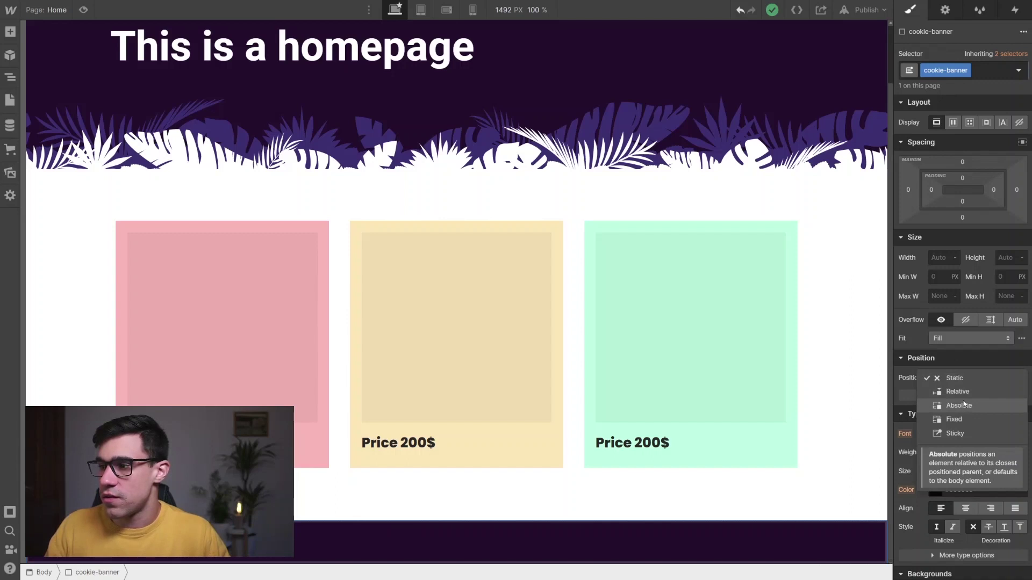
{"action": "left_click", "coordinate": [954, 420]}
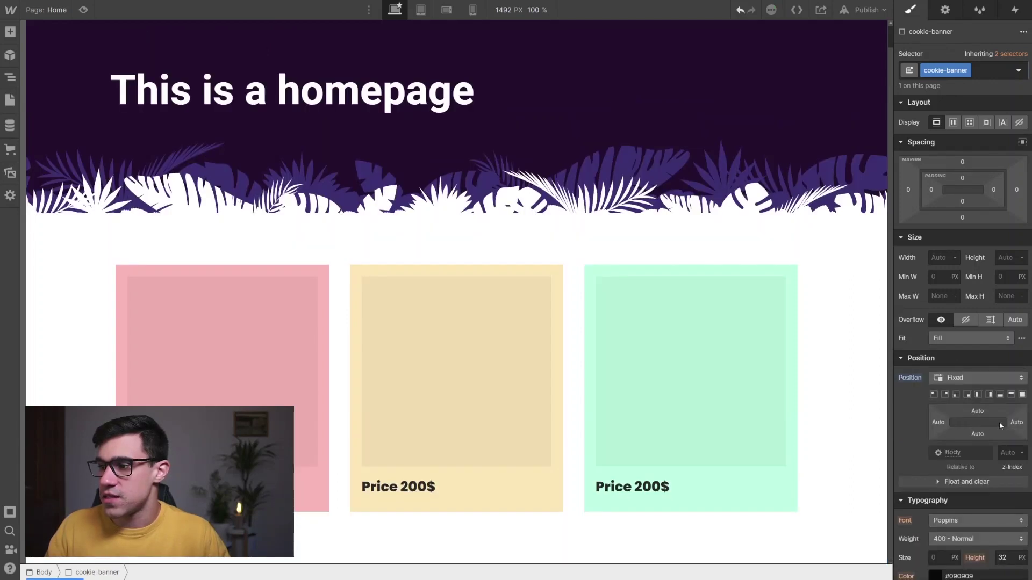
{"action": "left_click", "coordinate": [953, 396]}
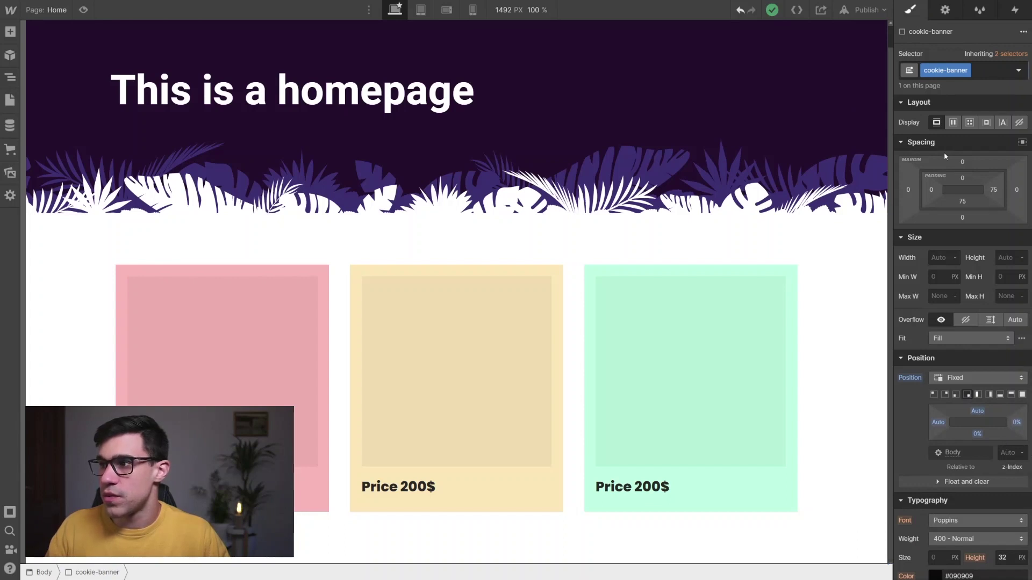
{"action": "left_click_drag", "start_coordinate": [963, 201], "coordinate": [961, 246]}
Give the cookie banner a white background.
{"action": "scroll", "coordinate": [1008, 428], "scroll_direction": "down", "scroll_amount": 8}
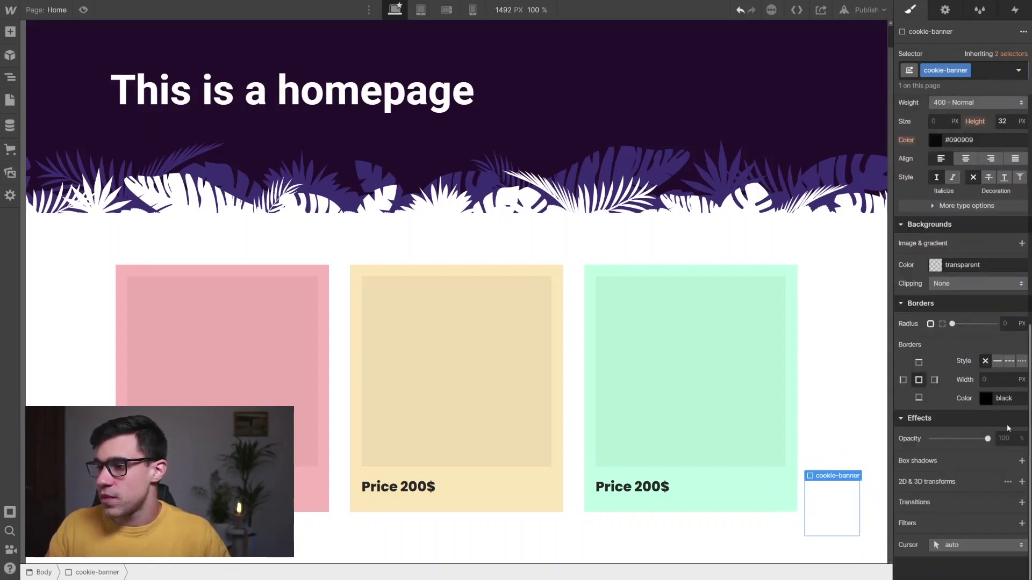
{"action": "left_click", "coordinate": [936, 265]}
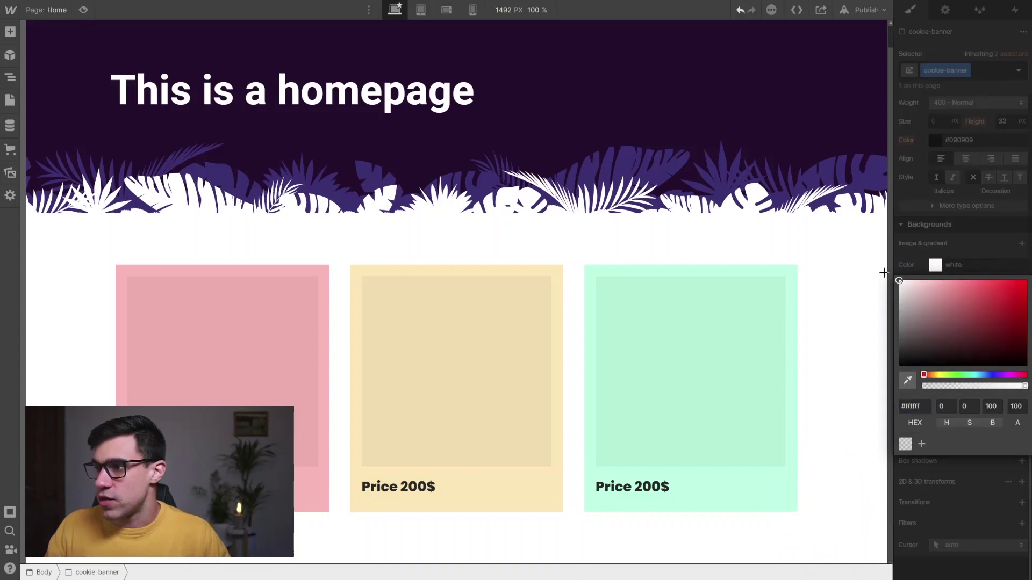
{"action": "left_click", "coordinate": [939, 257]}
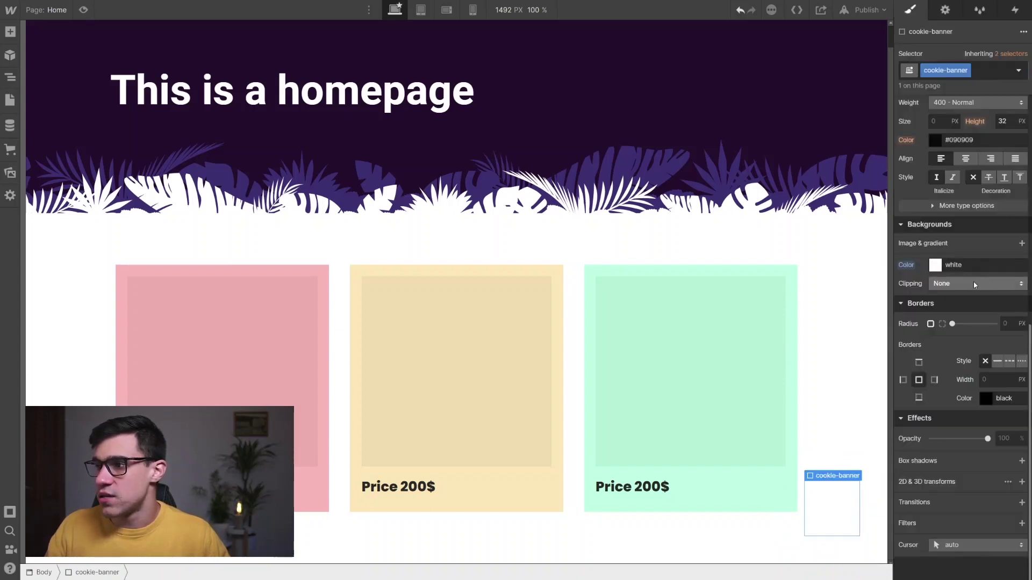
Add a box shadow with 30 px blur in black at 25% opacity.
{"action": "left_click", "coordinate": [1022, 460]}
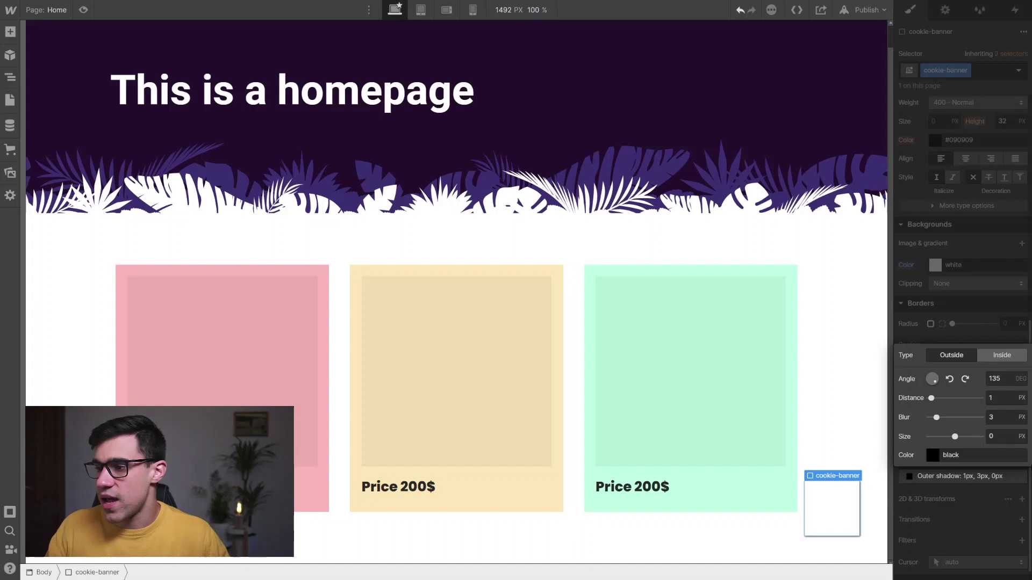
{"action": "left_click", "coordinate": [1003, 417]}
{"action": "type", "text": "30"}
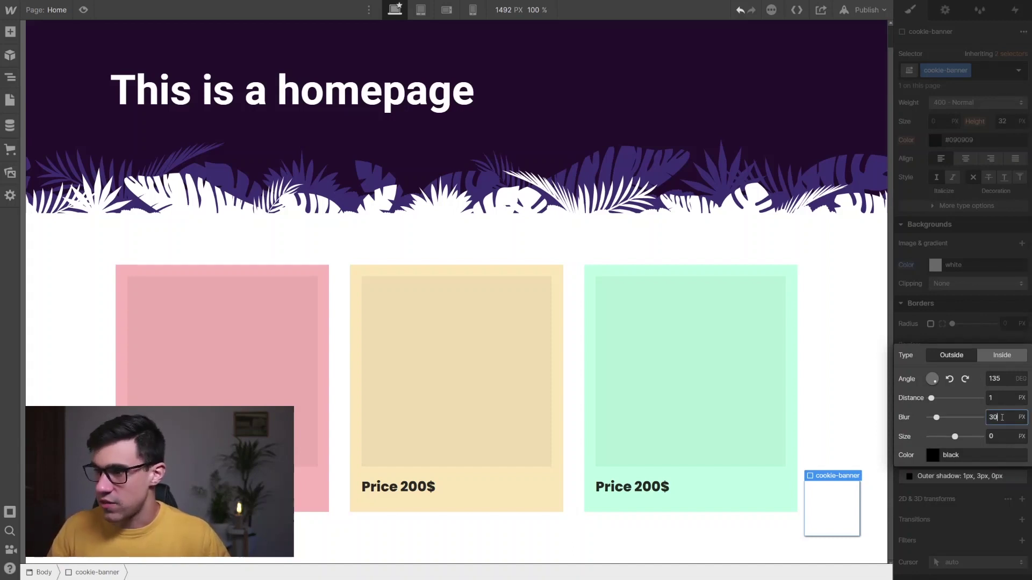
{"action": "left_click", "coordinate": [933, 454]}
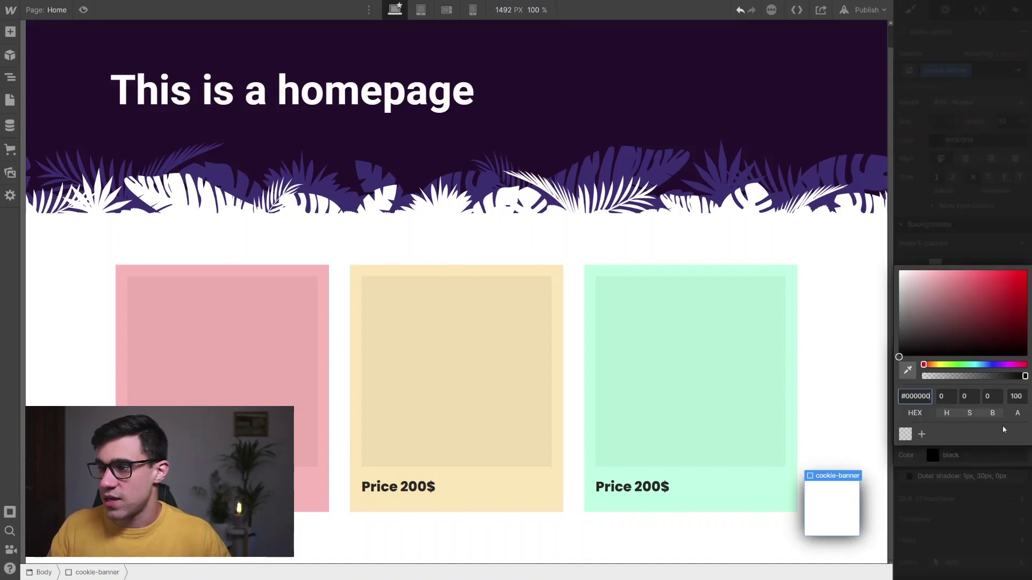
{"action": "left_click", "coordinate": [1021, 396]}
{"action": "type", "text": "25"}
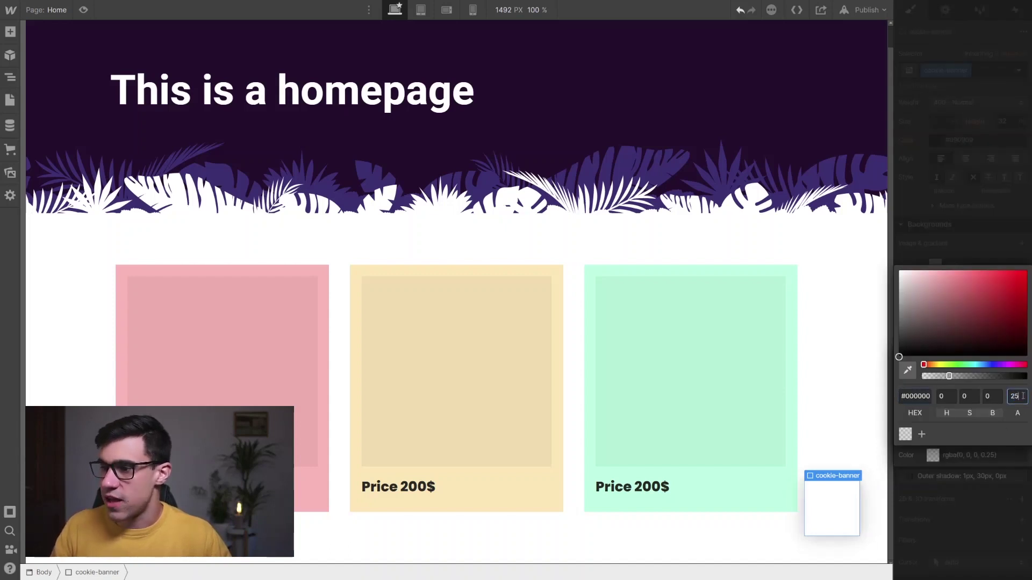
{"action": "left_click", "coordinate": [998, 461]}
{"action": "left_click", "coordinate": [964, 482]}
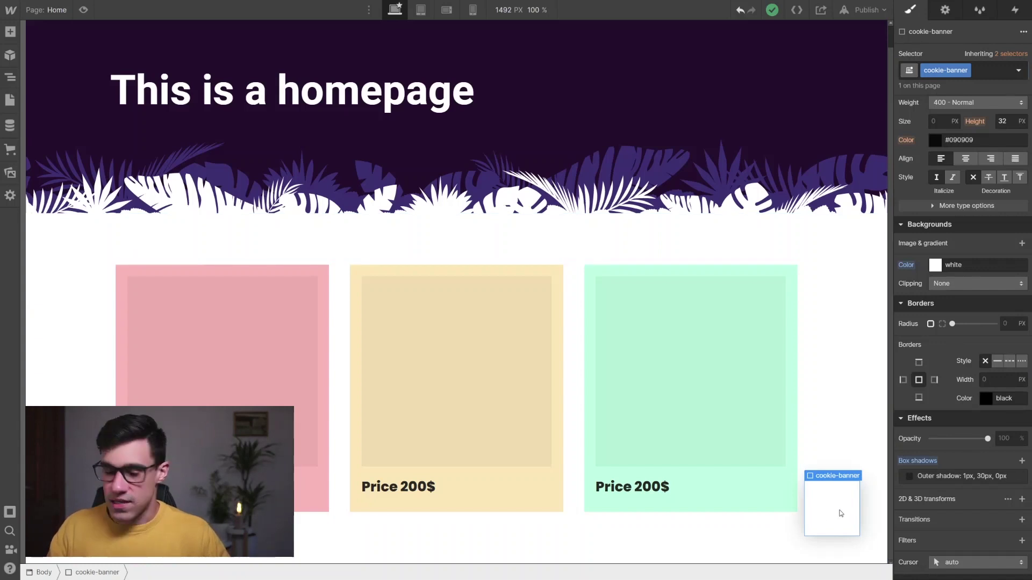
Insert an H3 heading reading 'This site uses cookies' into the banner.
{"action": "key", "text": "ctrl+e"}
{"action": "type", "text": "he"}
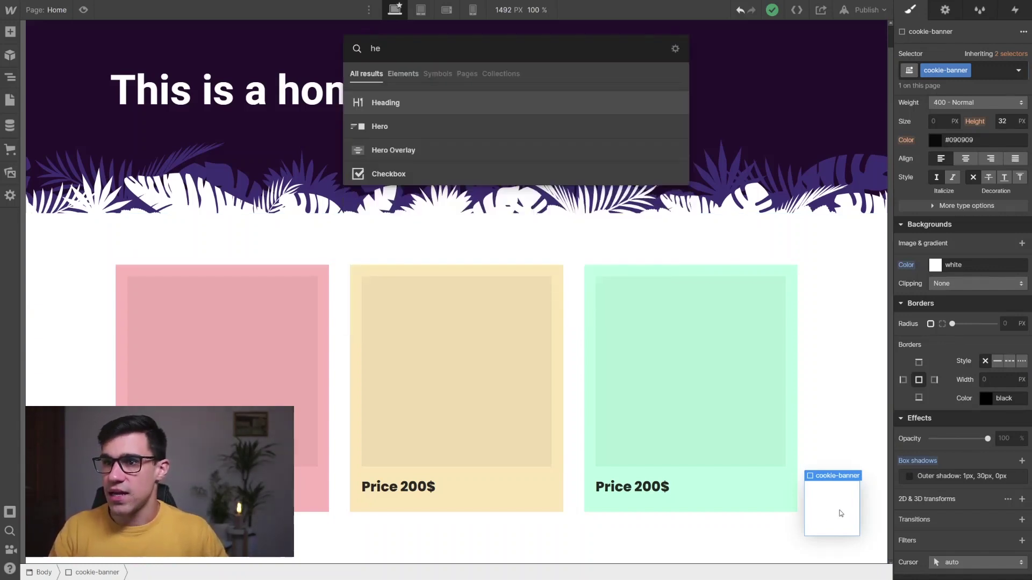
{"action": "key", "text": "Return"}
{"action": "left_click", "coordinate": [736, 429]}
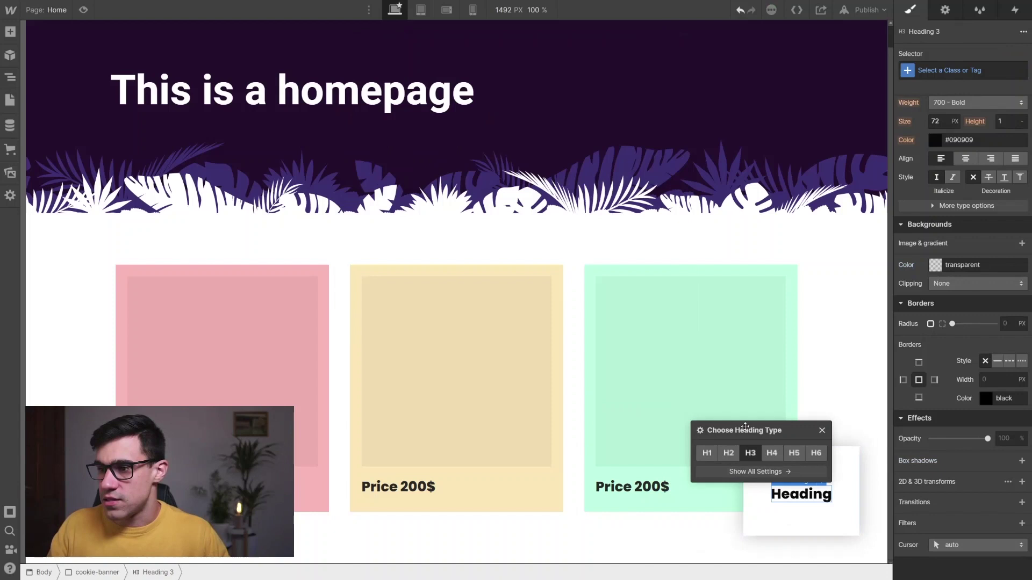
{"action": "double_click", "coordinate": [813, 496]}
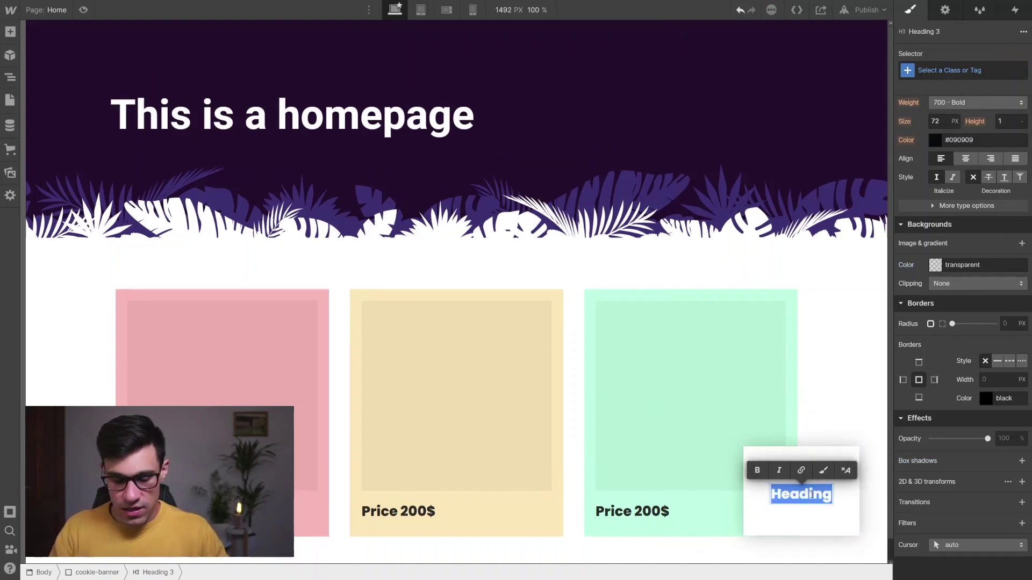
{"action": "type", "text": "This s"}
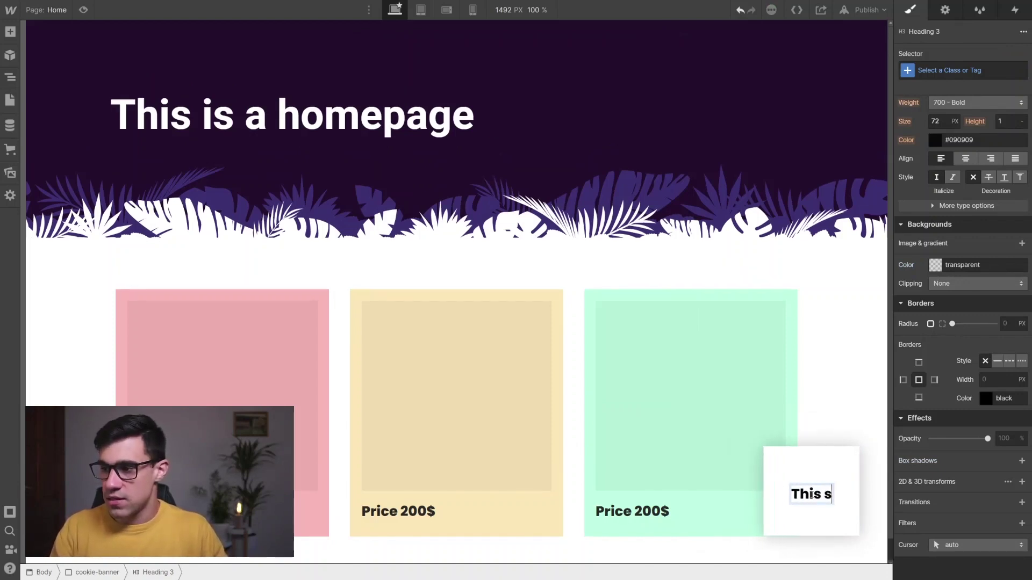
{"action": "type", "text": "ite use"}
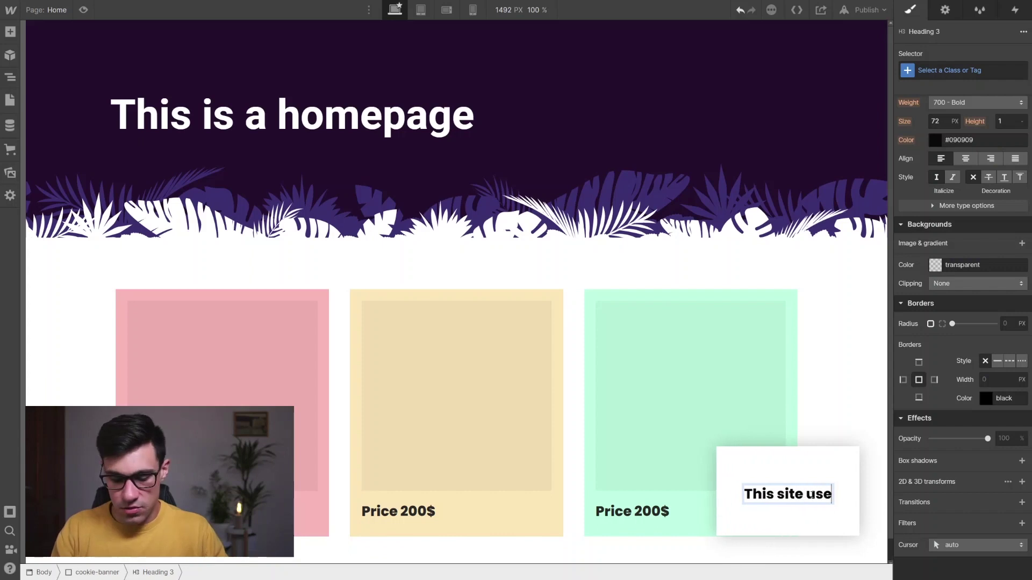
{"action": "type", "text": "s cookies"}
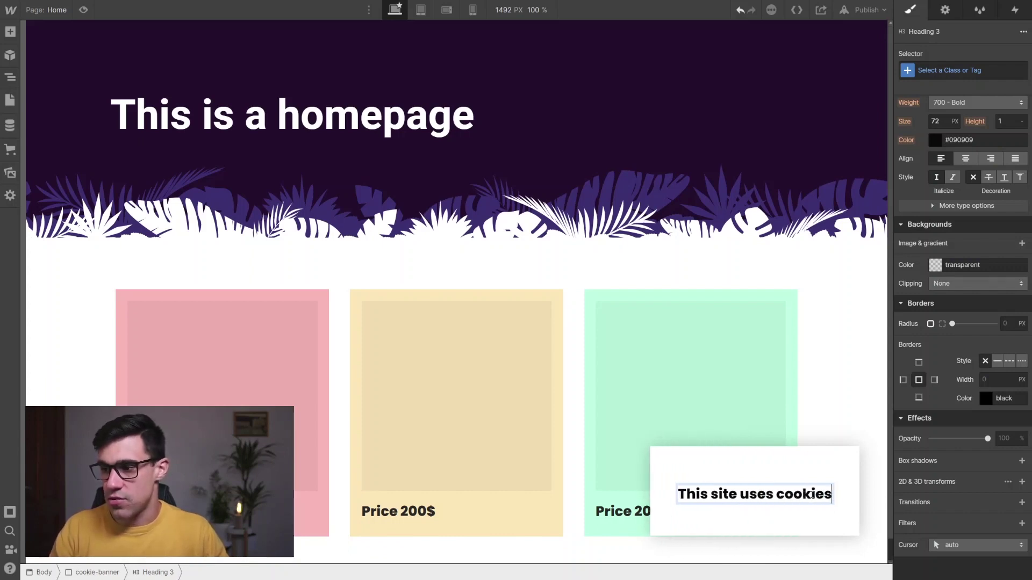
{"action": "key", "text": "Escape"}
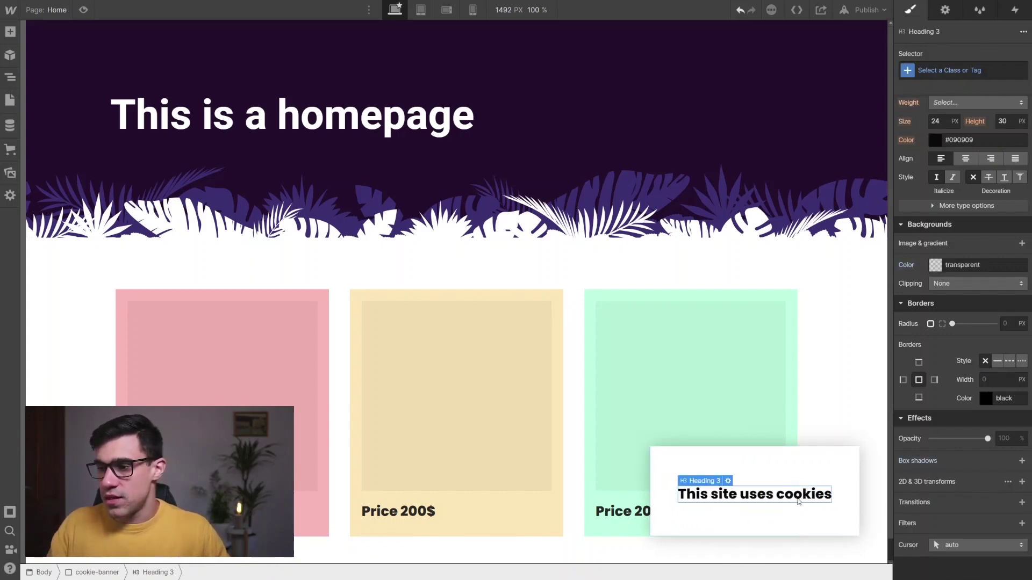
{"action": "key", "text": "ctrl+e"}
Add a paragraph to the banner and replace its lorem text with the copied cookie notice.
{"action": "type", "text": "paragraph"}
{"action": "key", "text": "Return"}
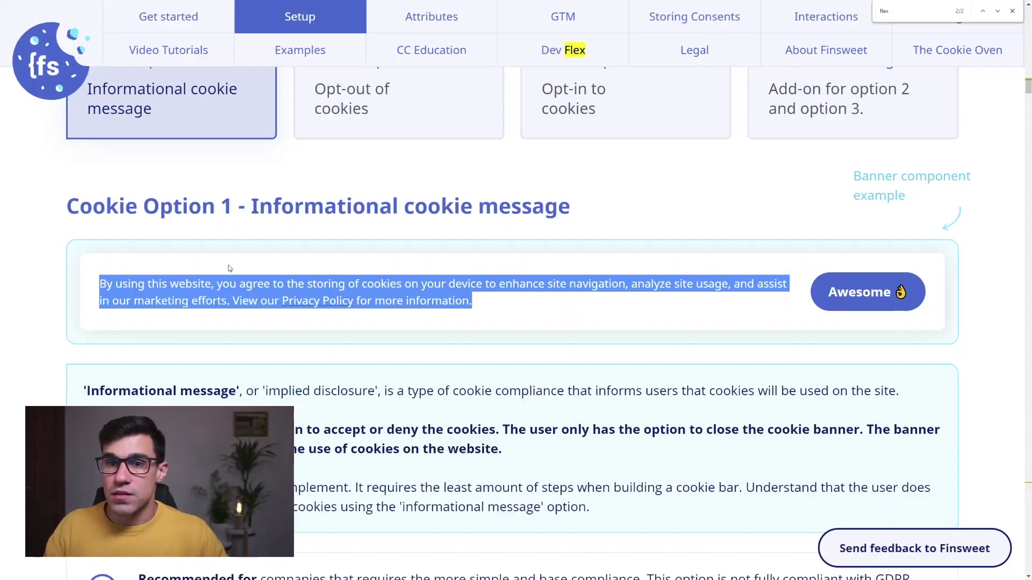
{"action": "left_click", "coordinate": [230, 269]}
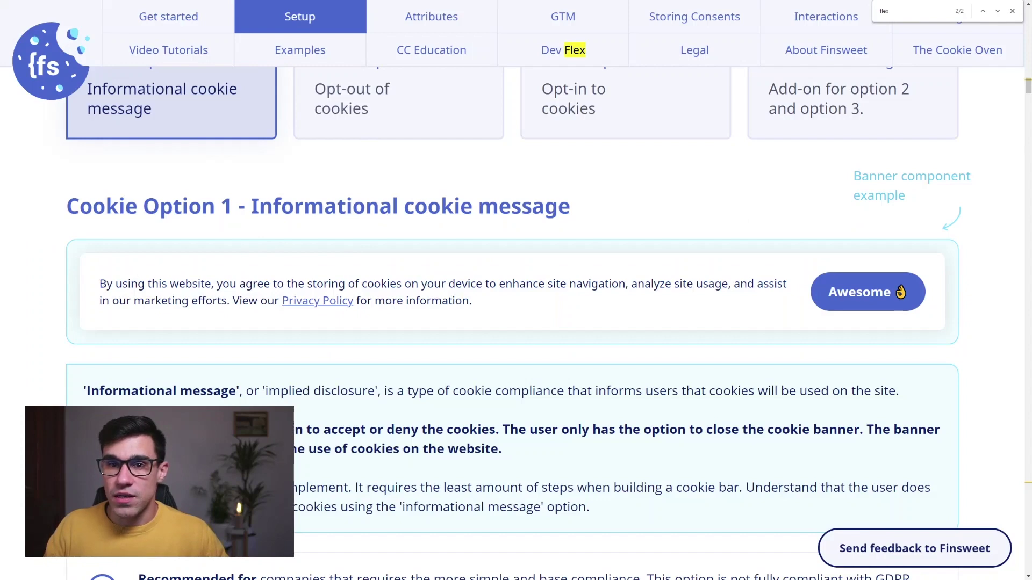
{"action": "left_click_drag", "start_coordinate": [100, 284], "coordinate": [511, 305]}
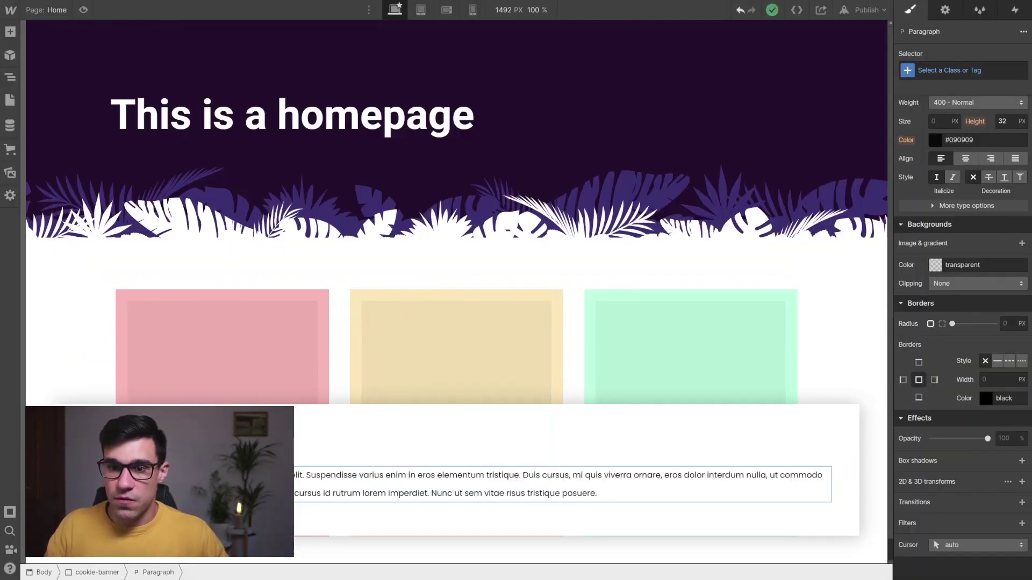
{"action": "key", "text": "Return"}
{"action": "key", "text": "ctrl+a"}
{"action": "type", "text": "By clicking \"Accept All Cookies\", you agree to the storing of cookies on your device to enhance site navigation, analyze site usage, and assist in our marketing efforts. View our Privacy Policy for more information."}
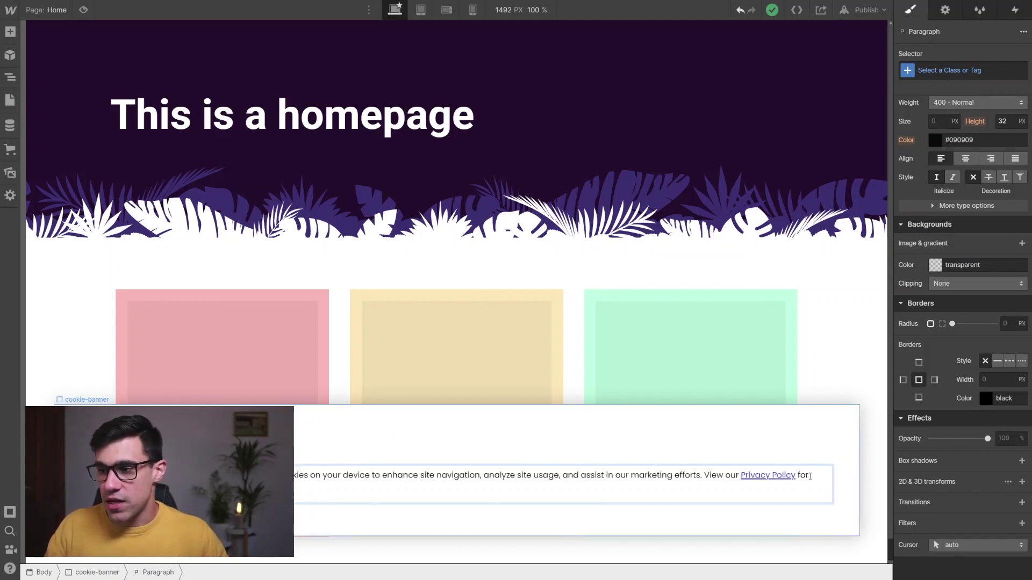
Link the 'Privacy Policy' words to the site's Privacy policy page.
{"action": "left_click", "coordinate": [758, 519]}
{"action": "left_click", "coordinate": [768, 475]}
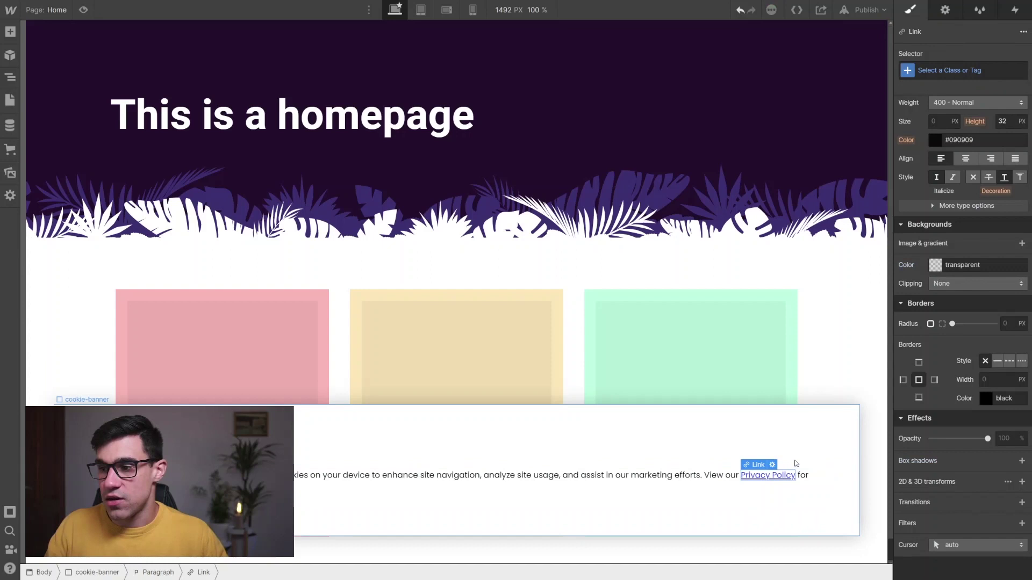
{"action": "left_click", "coordinate": [772, 464]}
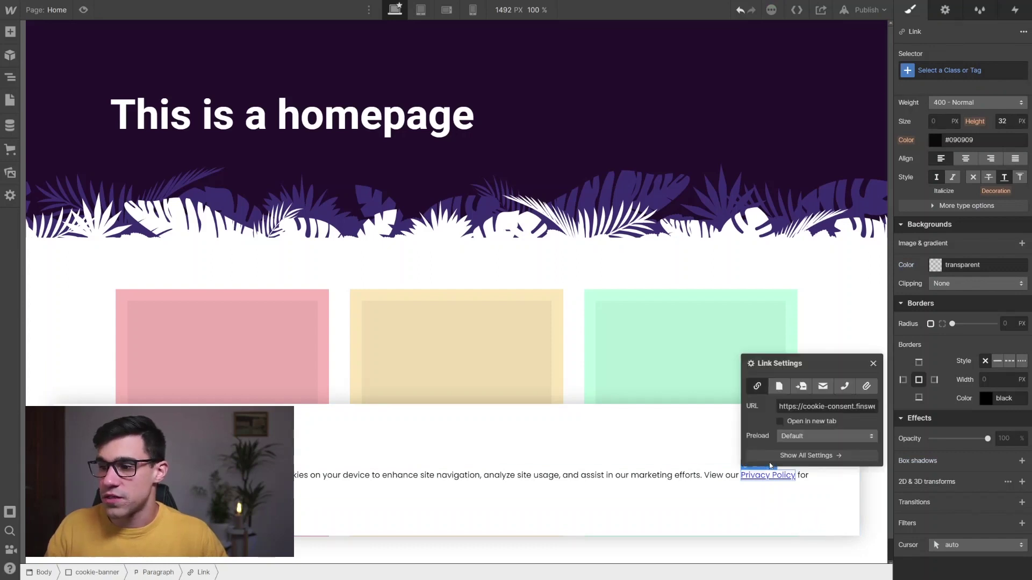
{"action": "left_click", "coordinate": [787, 389]}
{"action": "left_click", "coordinate": [803, 405]}
{"action": "left_click", "coordinate": [803, 440]}
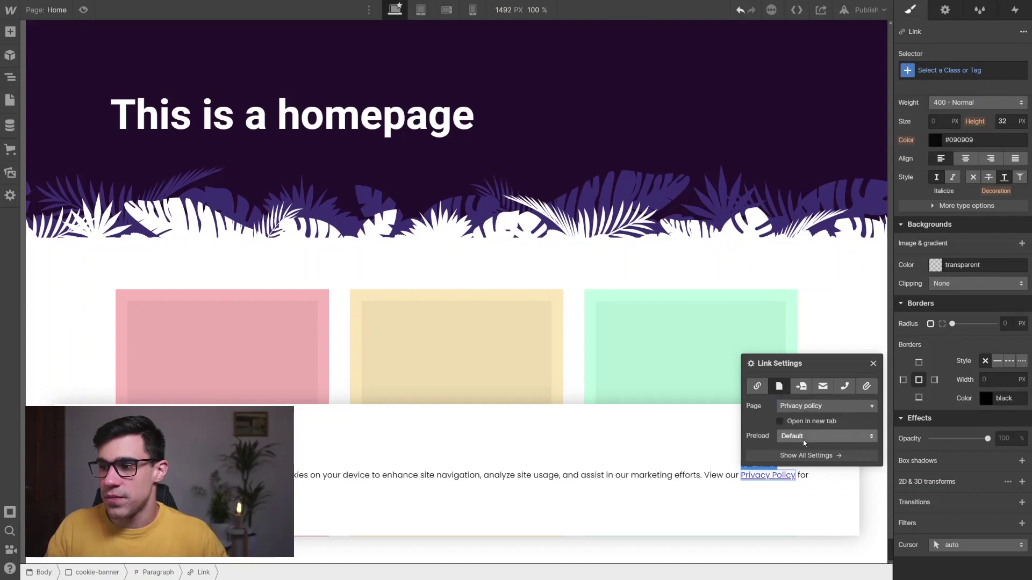
Insert a Button after the banner paragraph and give it the class button.
{"action": "left_click", "coordinate": [700, 458]}
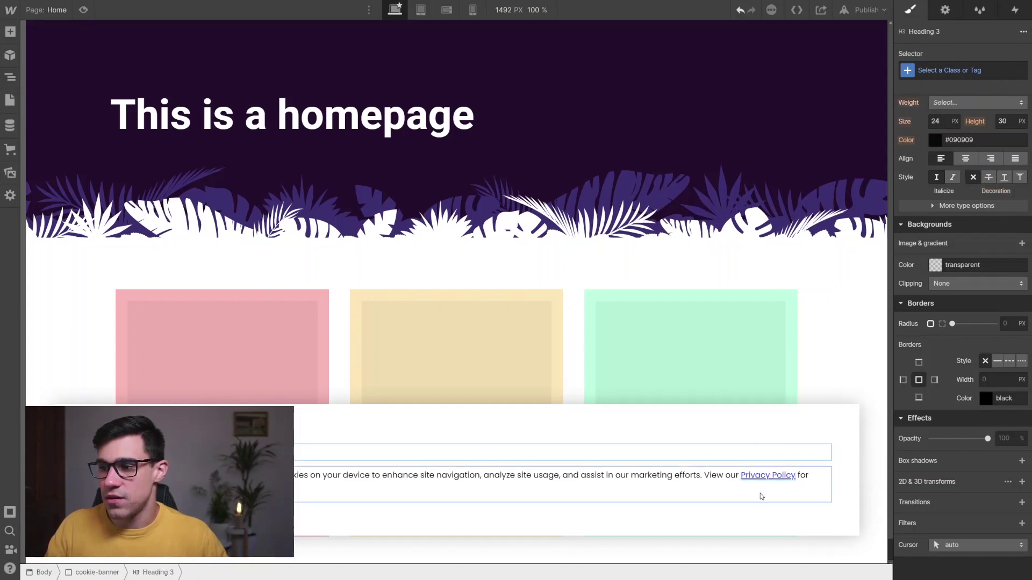
{"action": "left_click", "coordinate": [378, 482]}
{"action": "key", "text": "ctrl+e"}
{"action": "type", "text": "but"}
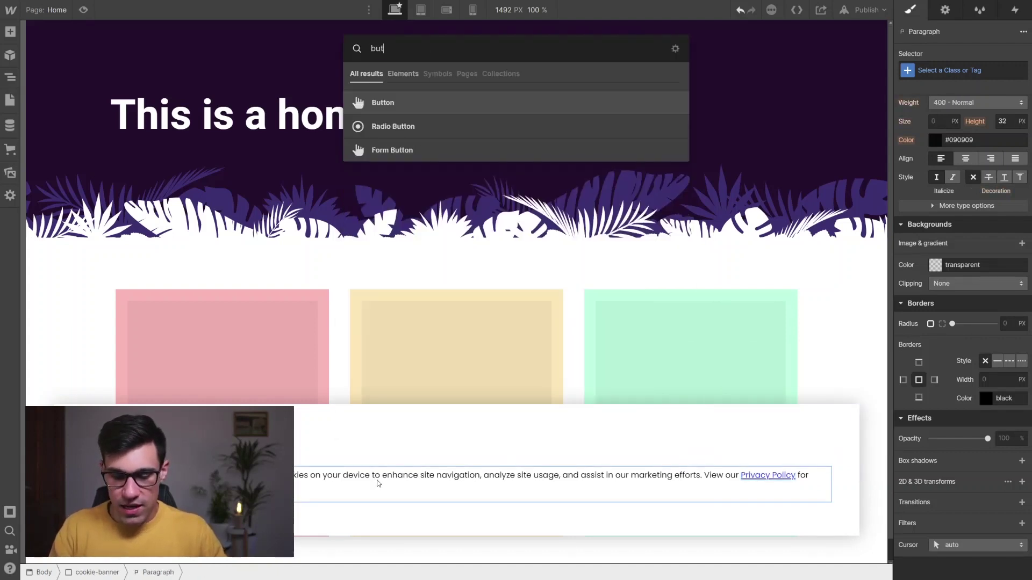
{"action": "type", "text": "t"}
{"action": "key", "text": "Return"}
{"action": "key", "text": "ctrl+Return"}
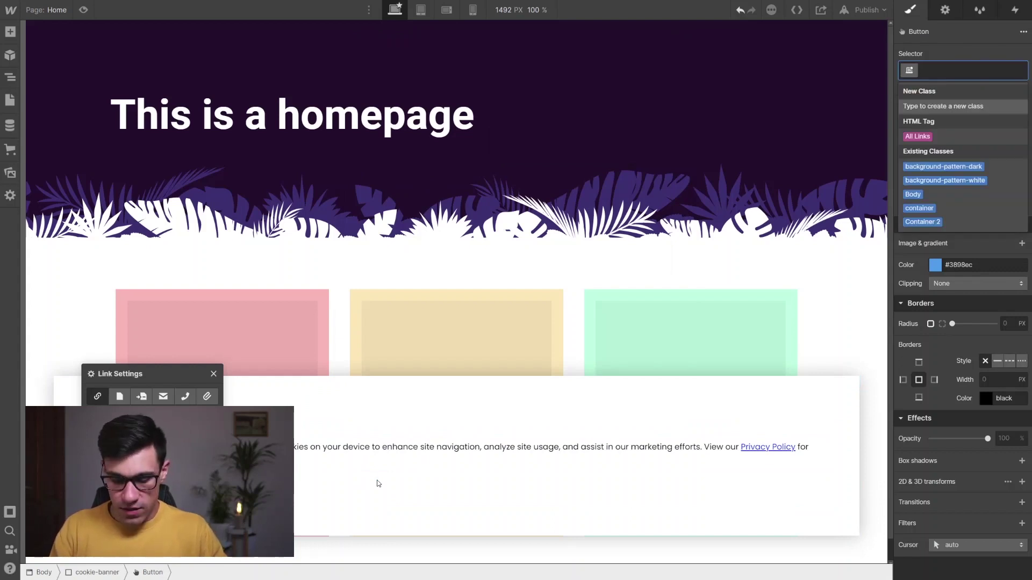
{"action": "type", "text": "button"}
{"action": "key", "text": "Return"}
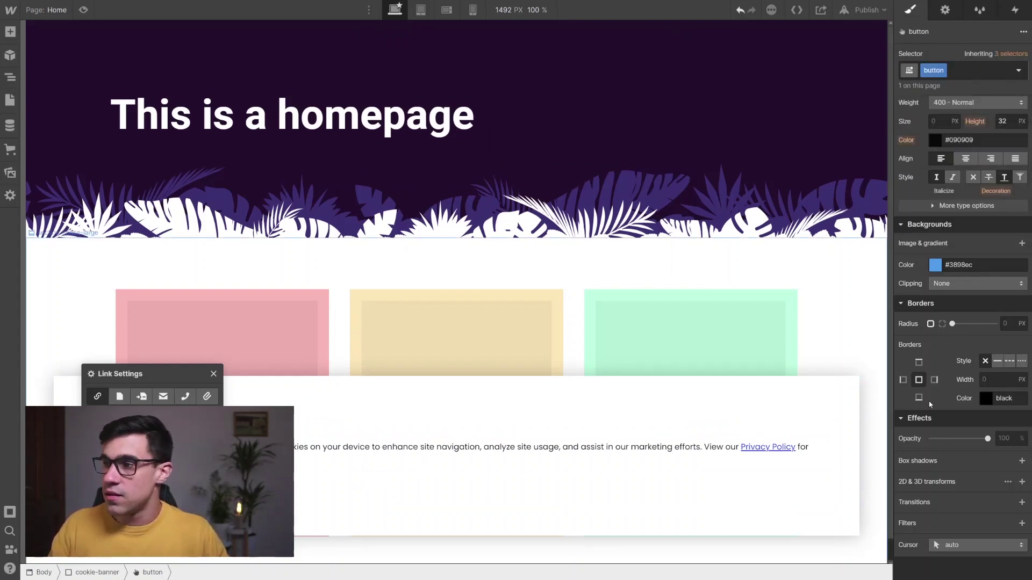
Set the button's background to a dark red (#c34646).
{"action": "left_click", "coordinate": [936, 265]}
{"action": "left_click", "coordinate": [908, 380]}
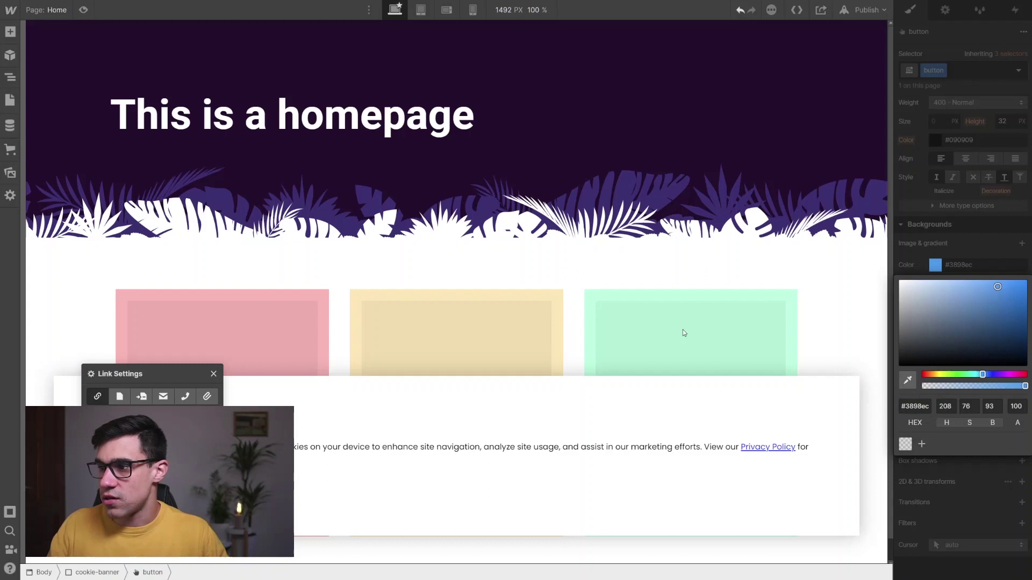
{"action": "left_click", "coordinate": [323, 299]}
{"action": "left_click", "coordinate": [956, 297]}
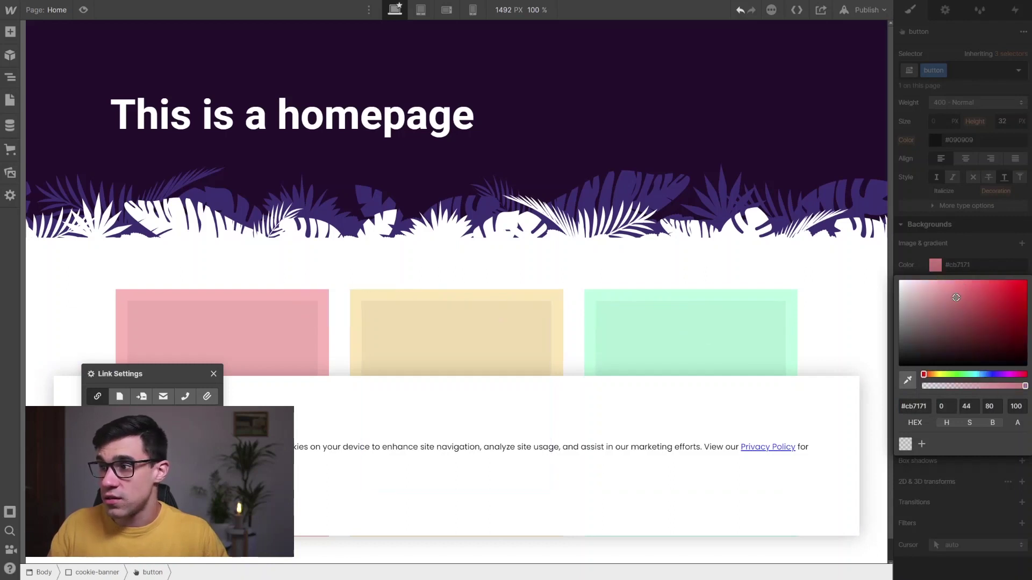
{"action": "left_click_drag", "start_coordinate": [956, 297], "coordinate": [982, 300]}
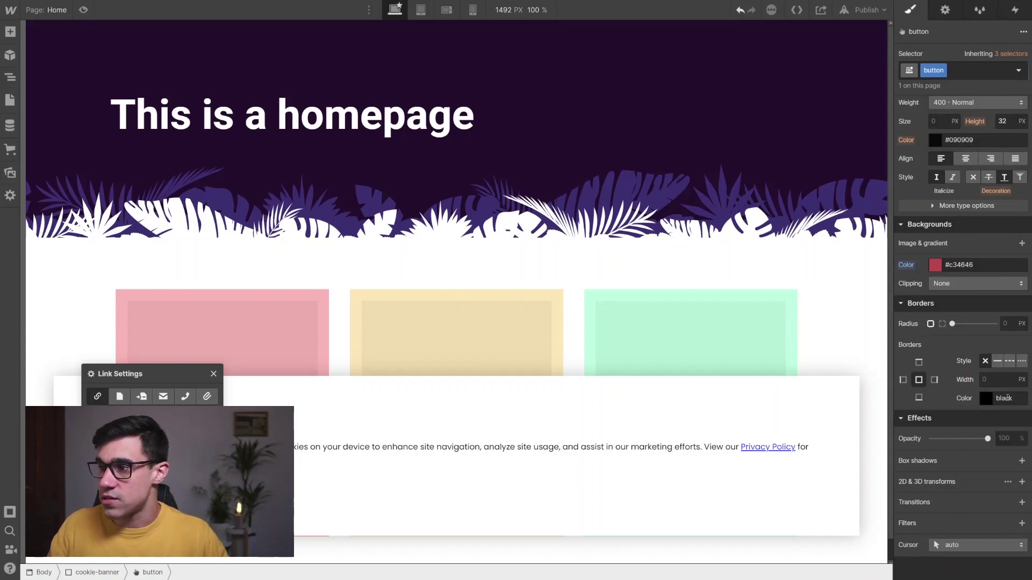
Give the button a 30 px border radius.
{"action": "left_click", "coordinate": [1015, 324]}
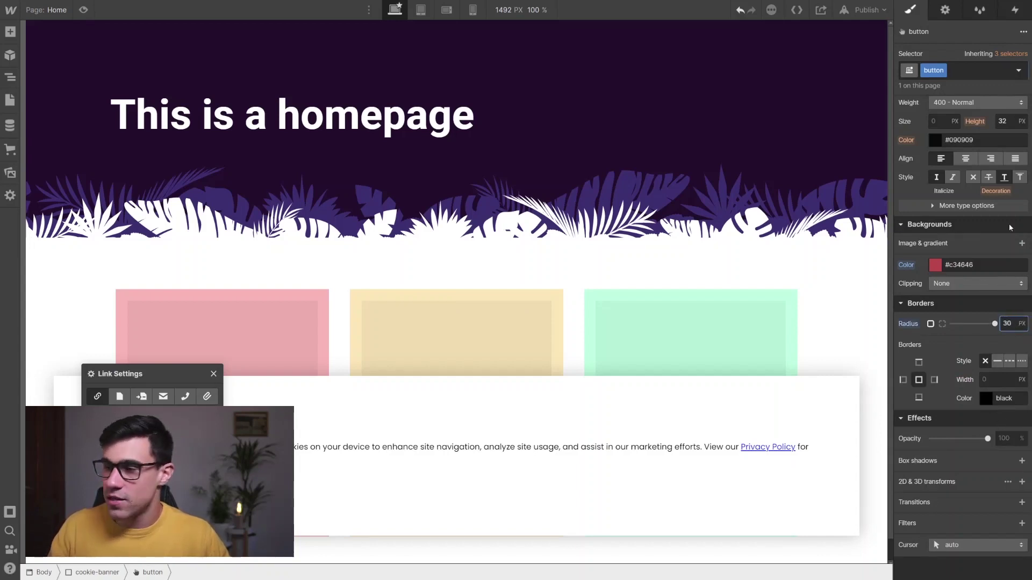
{"action": "type", "text": "30"}
{"action": "scroll", "coordinate": [1009, 227], "scroll_direction": "up", "scroll_amount": 6}
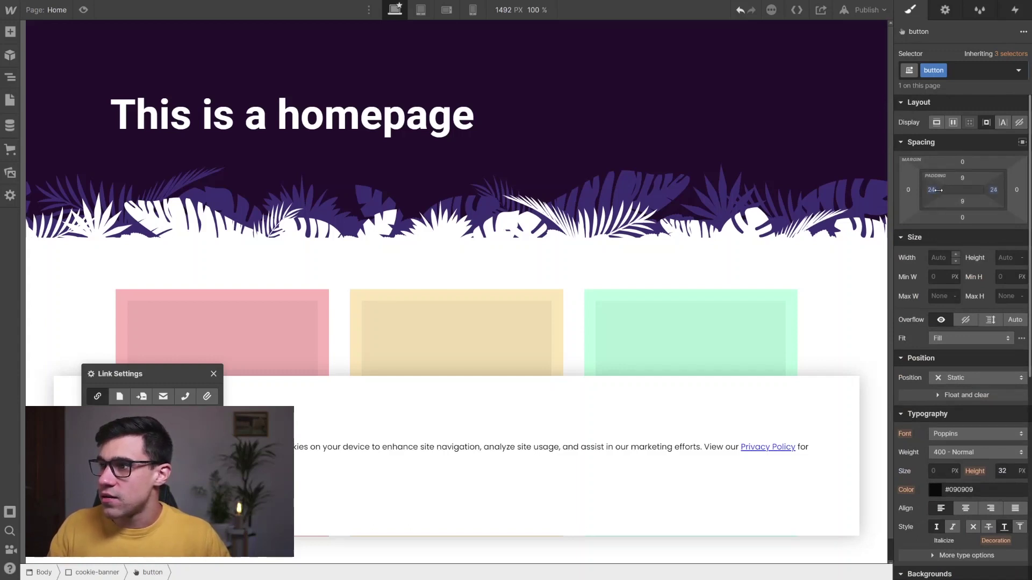
{"action": "left_click", "coordinate": [430, 399]}
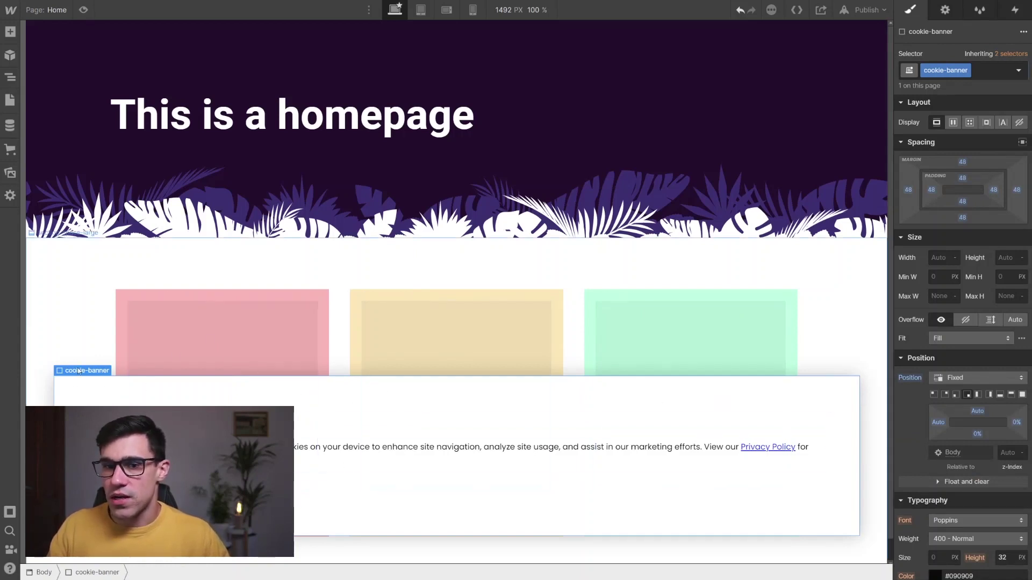
Set the cookie banner's Max Width to 768 px.
{"action": "left_click", "coordinate": [942, 297]}
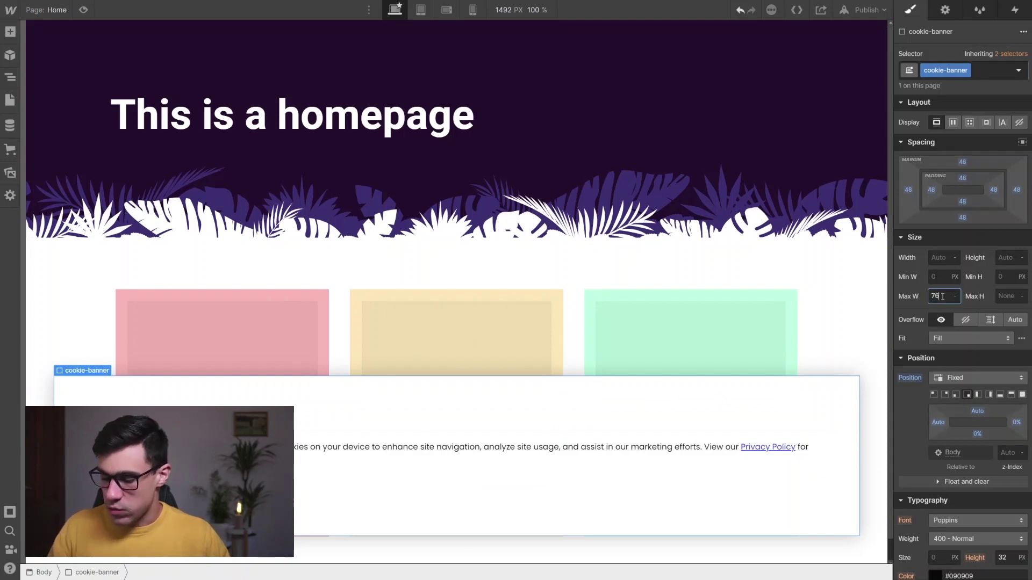
{"action": "key", "text": "Return"}
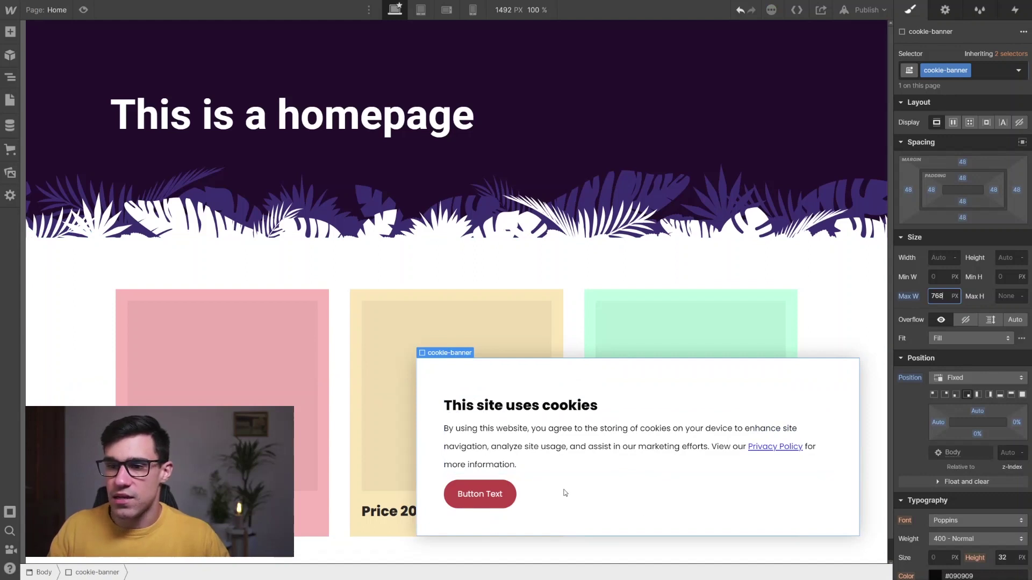
{"action": "left_click", "coordinate": [563, 379]}
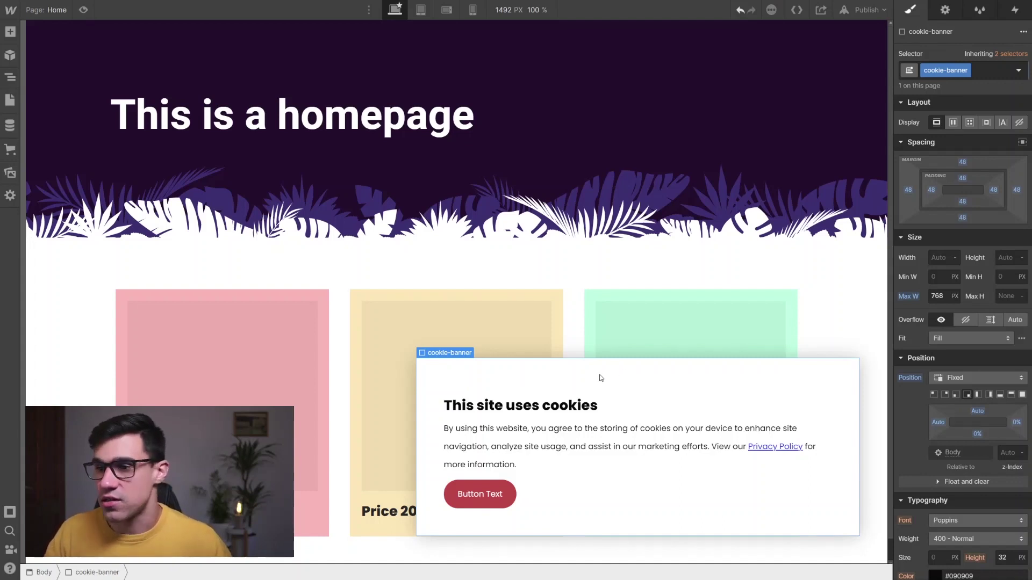
Add a Div Block with class lottie-wrapper and set its position to Relative.
{"action": "key", "text": "ctrl+e"}
{"action": "type", "text": "div"}
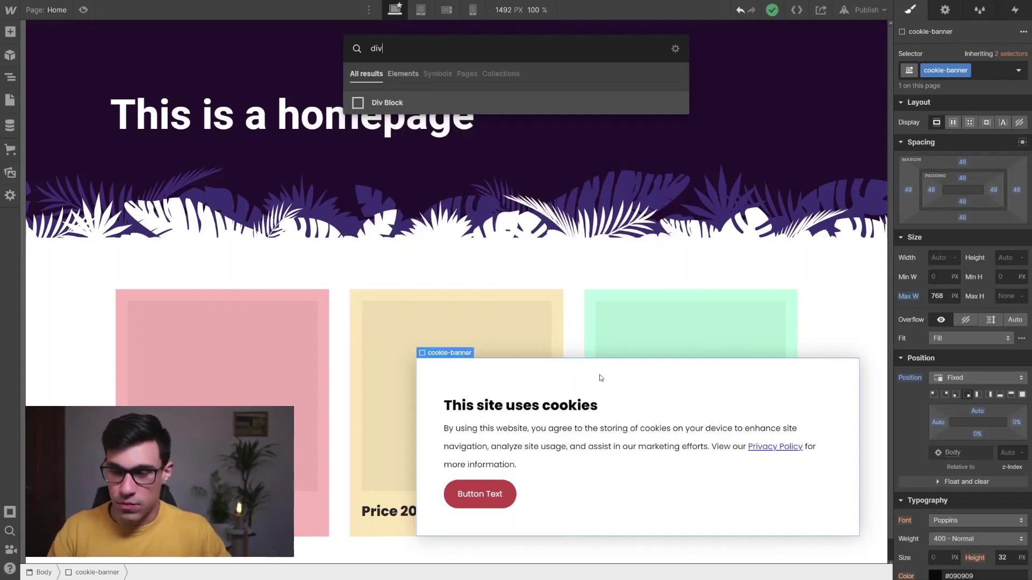
{"action": "key", "text": "Return"}
{"action": "key", "text": "ctrl+Return"}
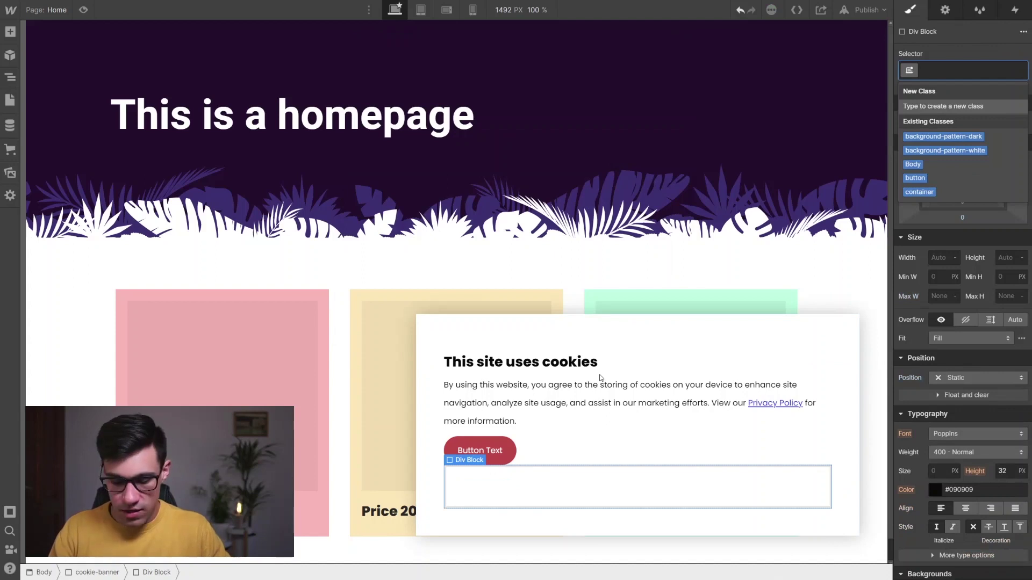
{"action": "type", "text": "lottie-w"}
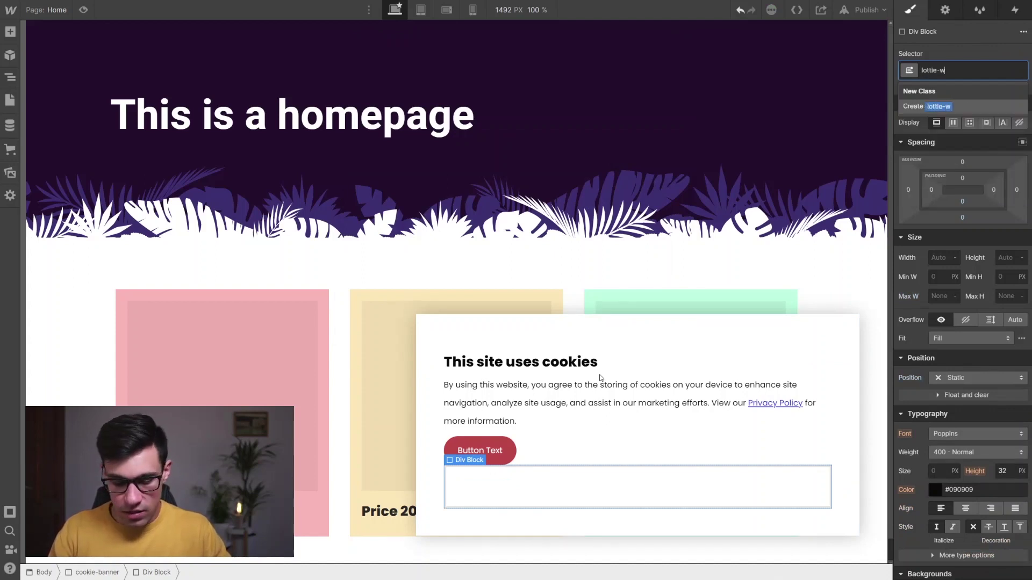
{"action": "type", "text": "rapper"}
{"action": "key", "text": "Return"}
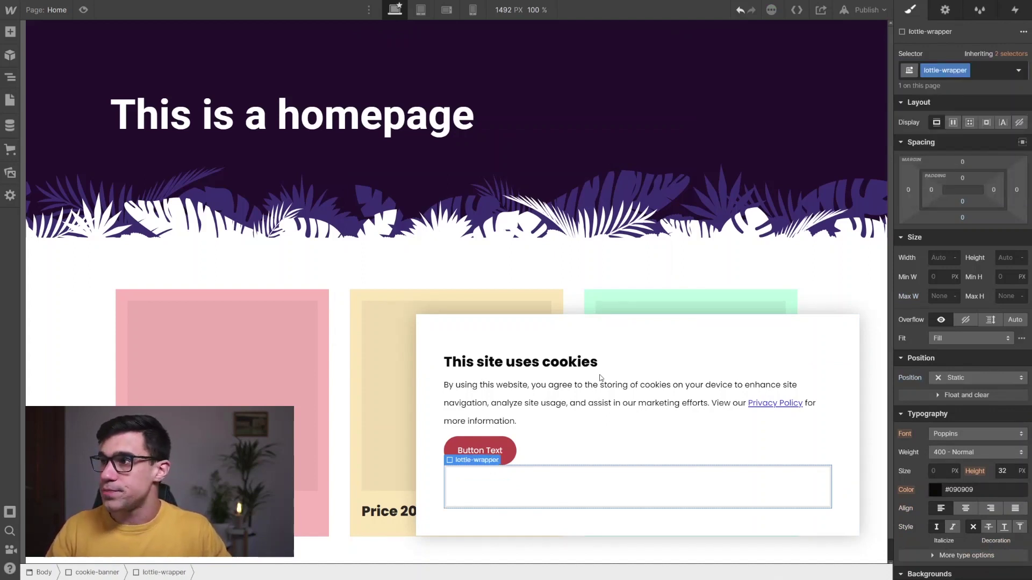
{"action": "left_click", "coordinate": [971, 378]}
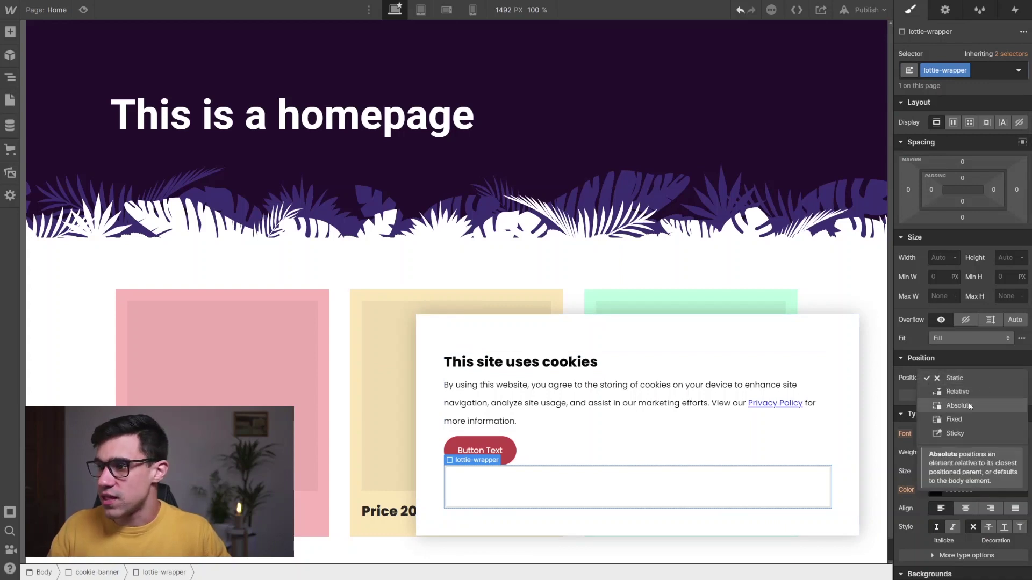
{"action": "left_click", "coordinate": [958, 392]}
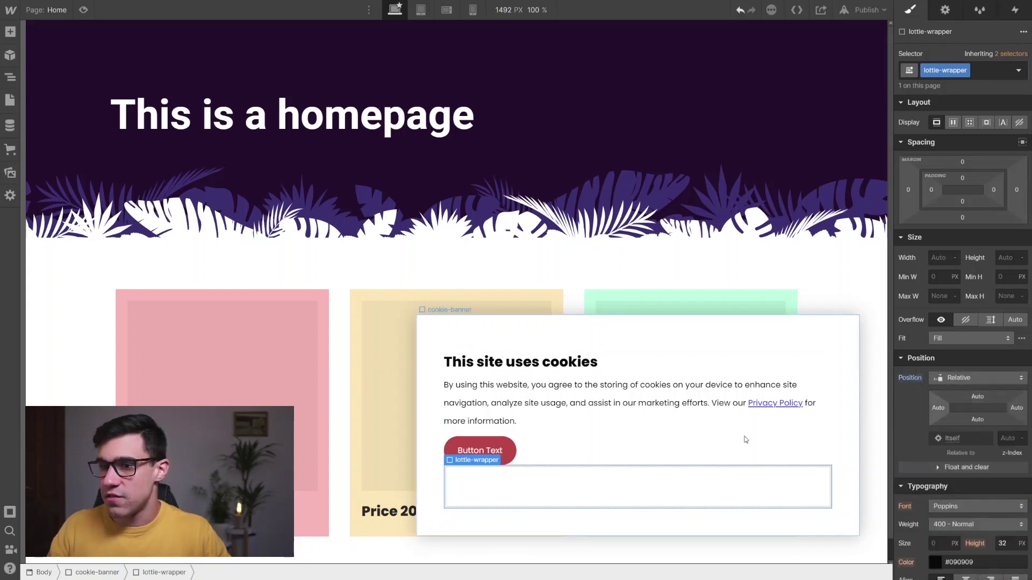
Move lottie-wrapper to the top of cookie-banner, above the heading, in the Navigator.
{"action": "key", "text": "z"}
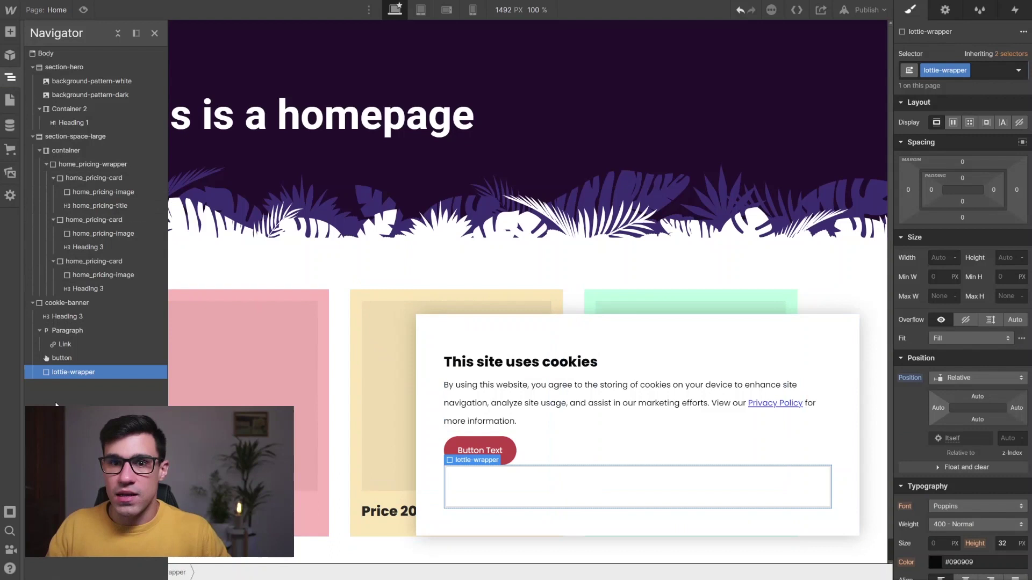
{"action": "left_click_drag", "start_coordinate": [70, 372], "coordinate": [80, 317]}
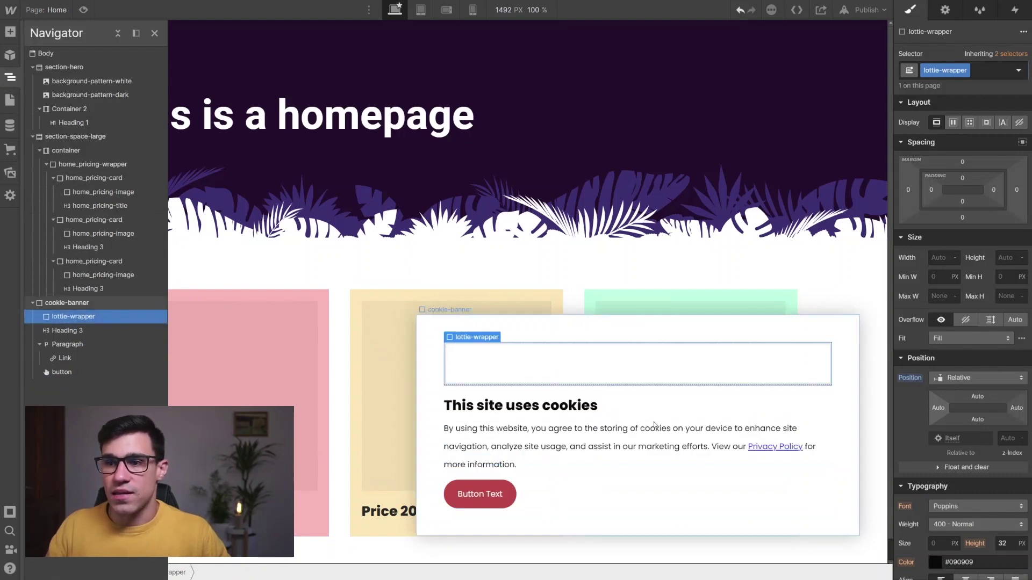
{"action": "key", "text": "z"}
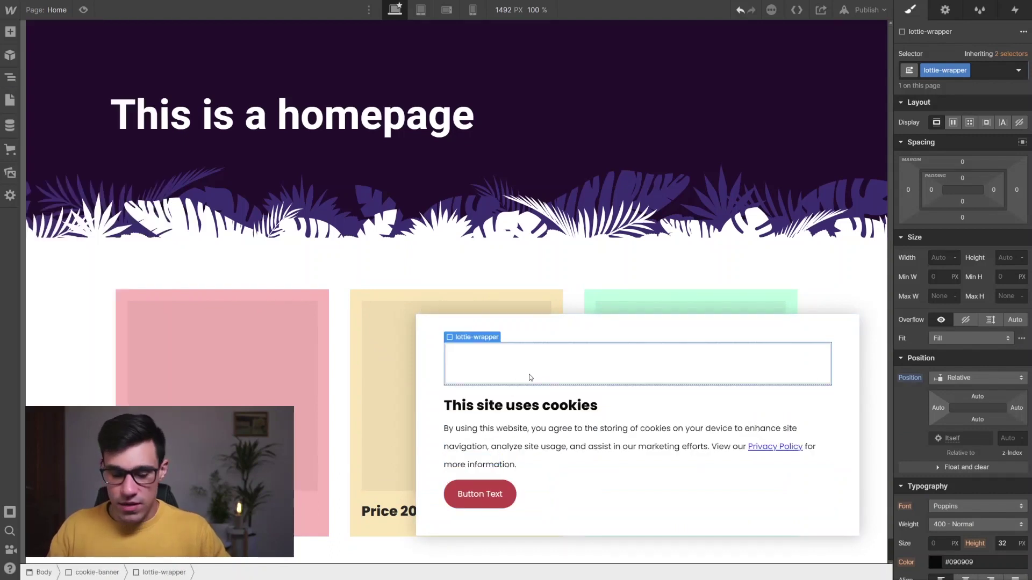
{"action": "key", "text": "ctrl+e"}
Insert a Lottie animation using 17978-cookie-blowmind.json, sized 128 × 128 px.
{"action": "type", "text": "lott"}
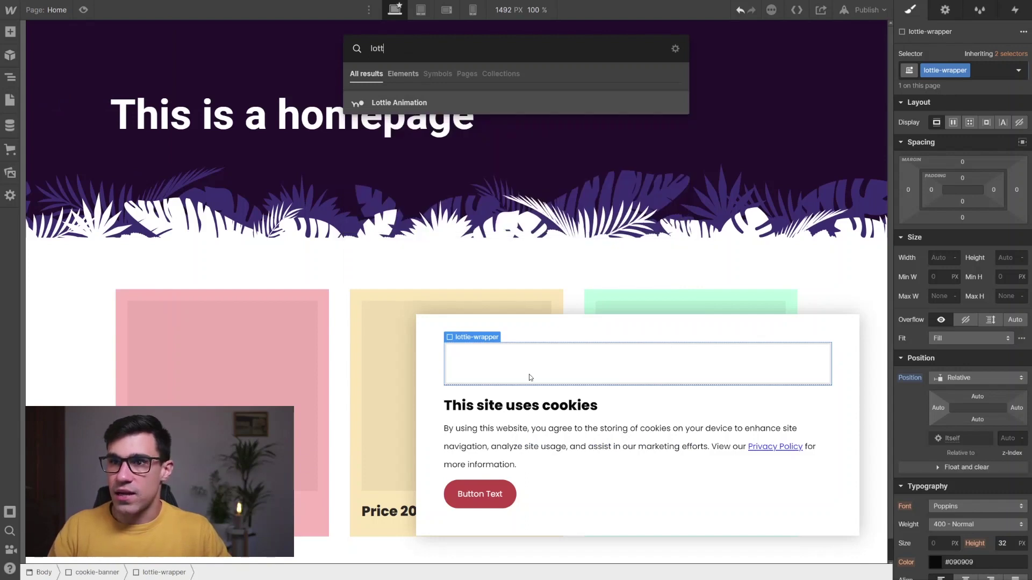
{"action": "key", "text": "Return"}
{"action": "left_click", "coordinate": [559, 189]}
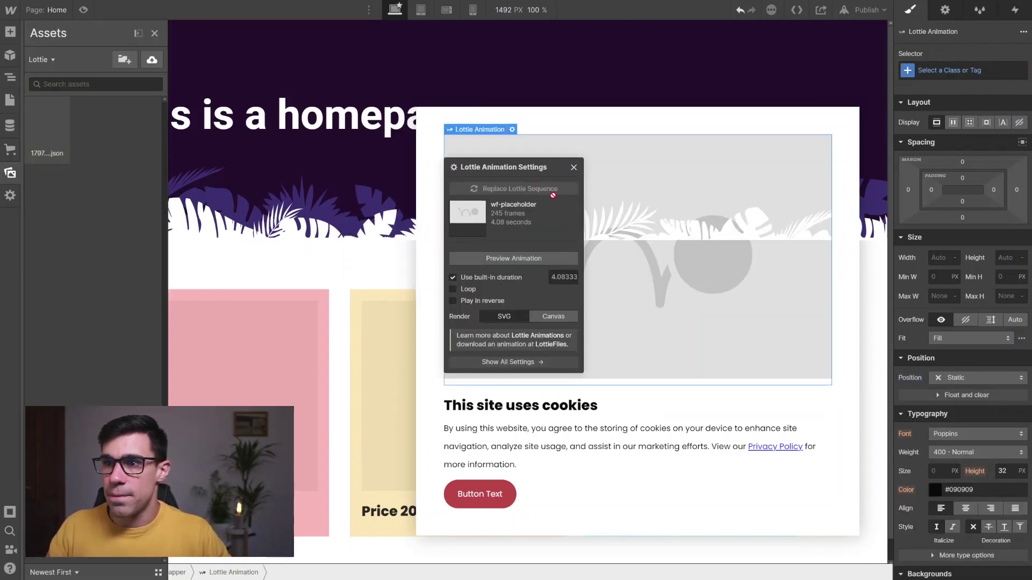
{"action": "left_click", "coordinate": [38, 137]}
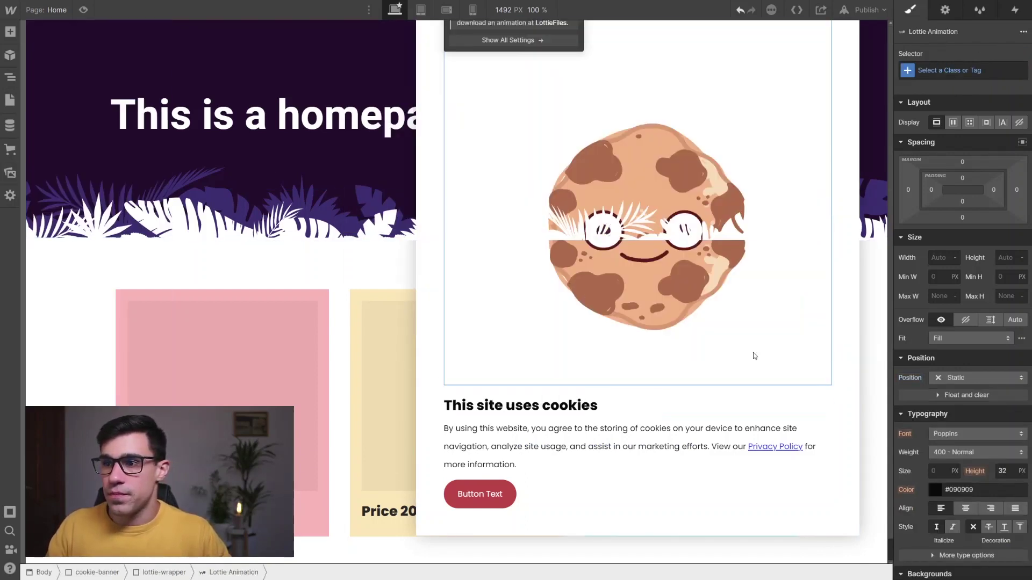
{"action": "left_click", "coordinate": [936, 254]}
{"action": "type", "text": "128"}
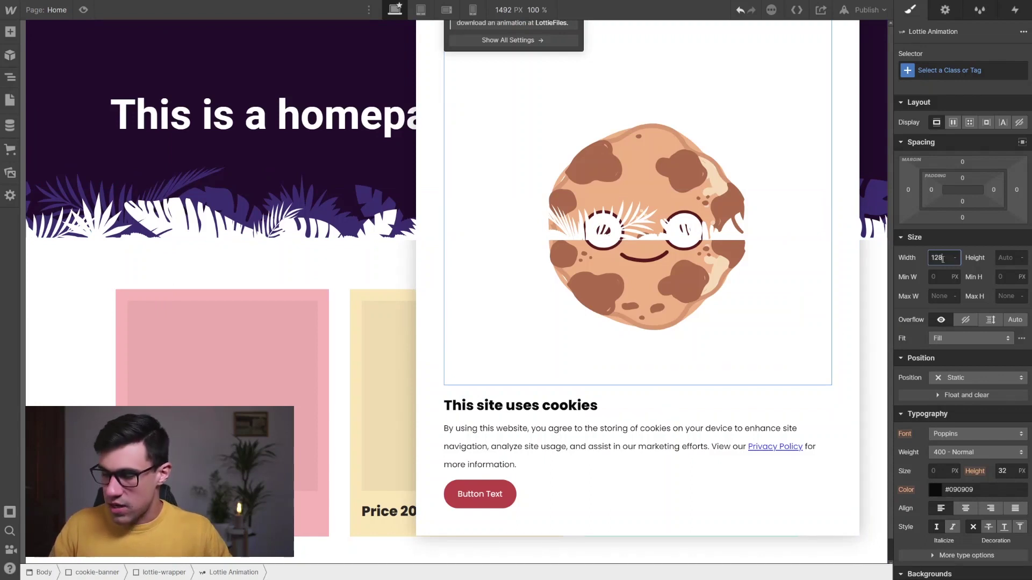
{"action": "key", "text": "Tab"}
{"action": "type", "text": "128"}
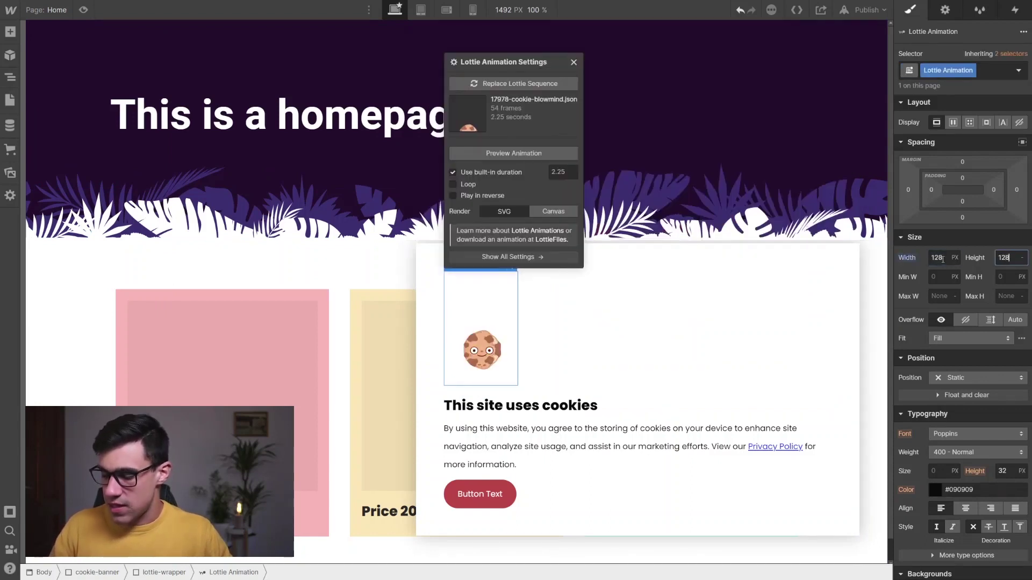
{"action": "key", "text": "Return"}
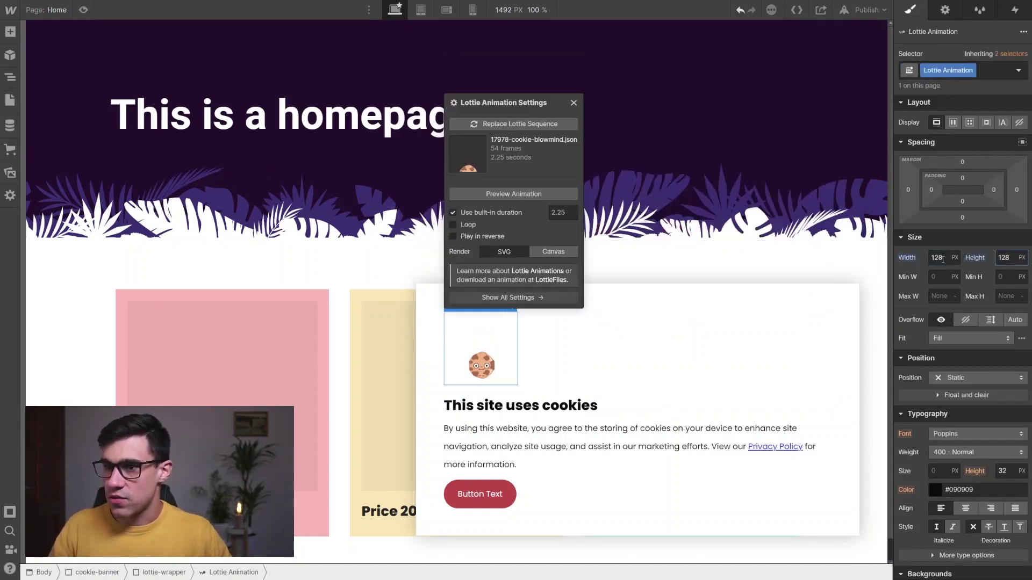
Try a -44 left margin on the animation, then reset it to 0.
{"action": "left_click", "coordinate": [909, 189]}
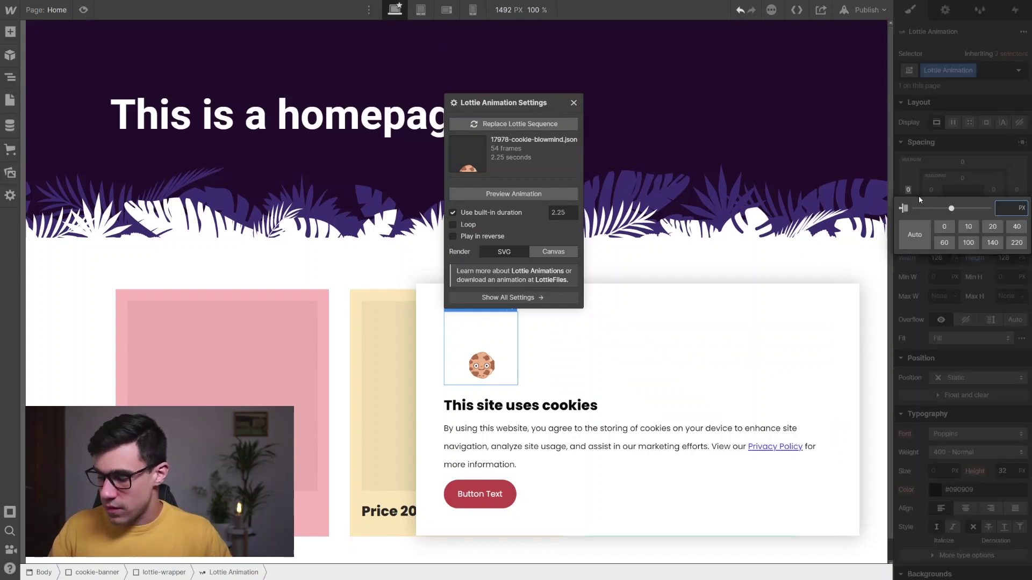
{"action": "type", "text": "-44"}
{"action": "key", "text": "Return"}
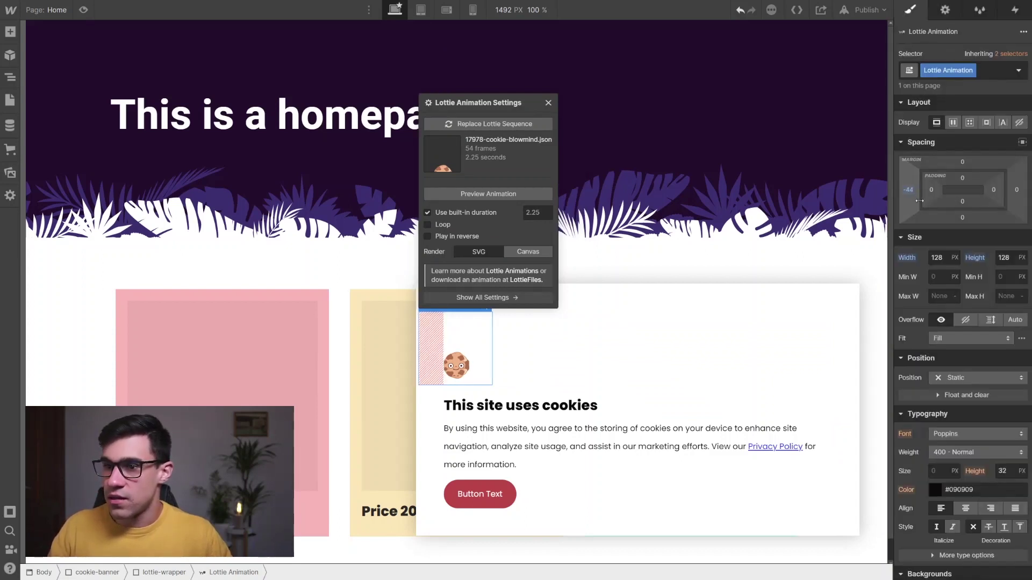
{"action": "left_click", "coordinate": [909, 190], "text": "alt"}
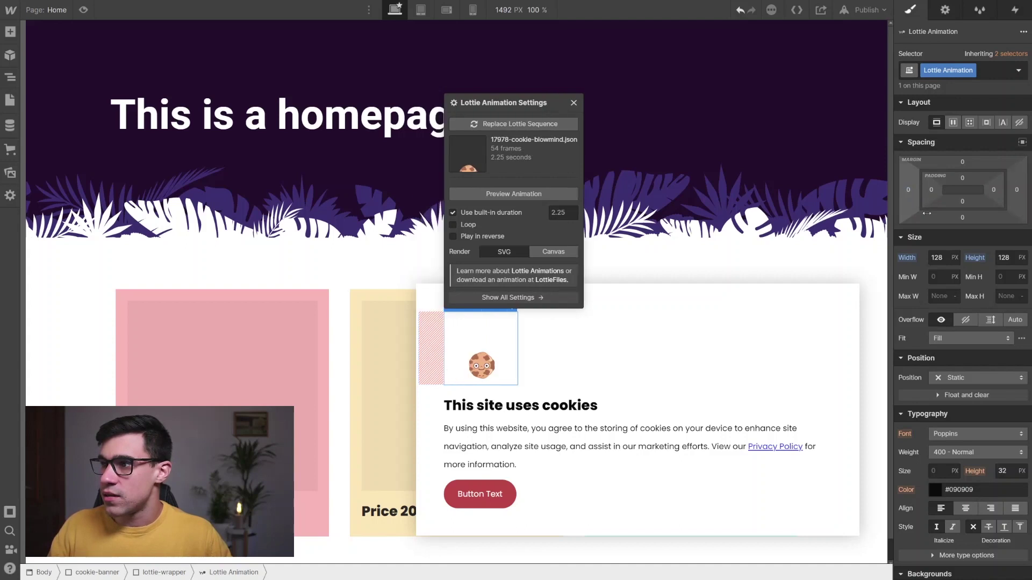
Make the animation absolutely positioned at the bottom-left preset.
{"action": "left_click", "coordinate": [972, 379]}
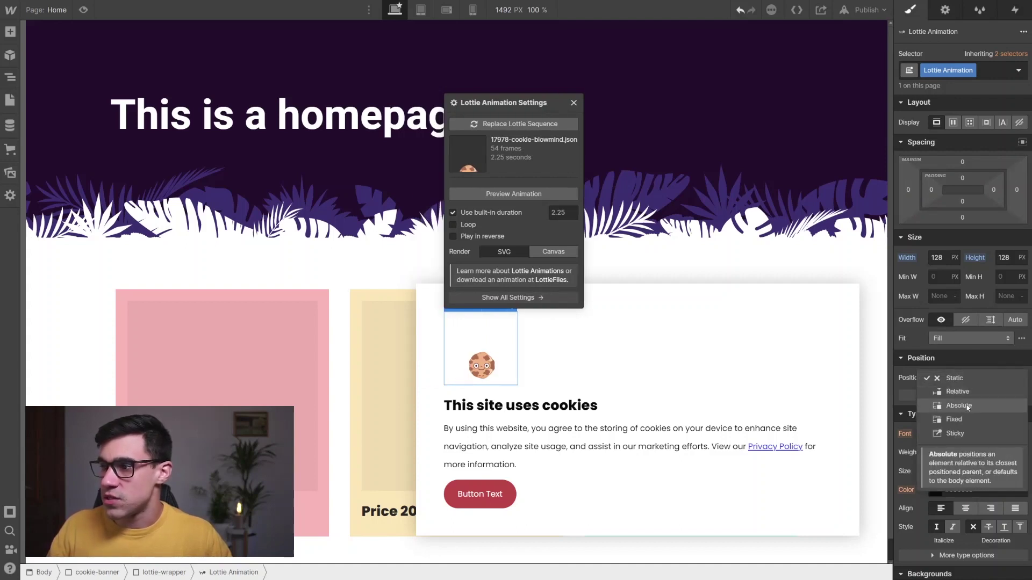
{"action": "left_click", "coordinate": [966, 407]}
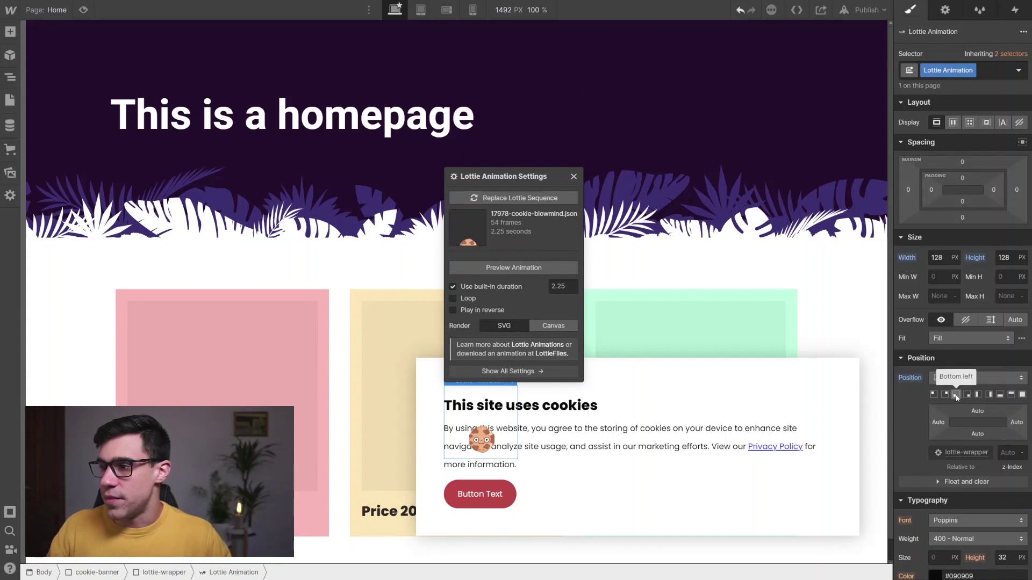
{"action": "left_click", "coordinate": [956, 396]}
Set the animation's left offset to -44 px and bottom offset to -16px.
{"action": "left_click", "coordinate": [937, 422]}
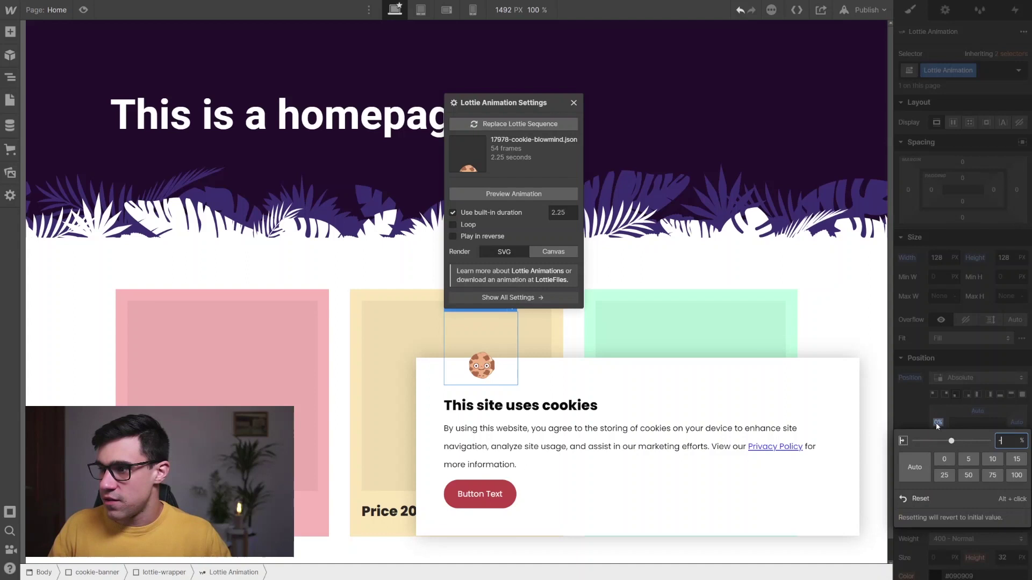
{"action": "key", "text": "Return"}
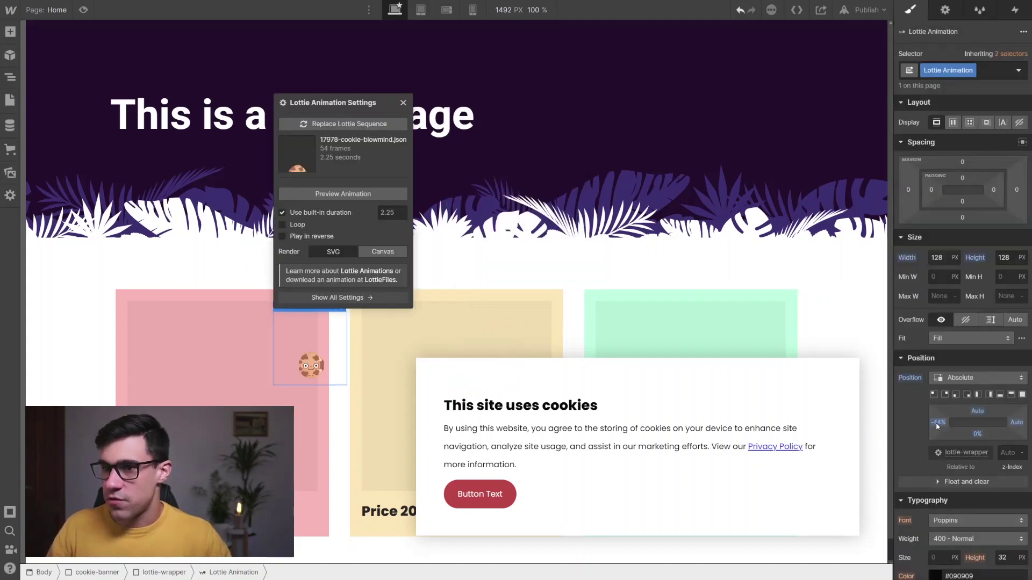
{"action": "left_click_drag", "start_coordinate": [937, 426], "coordinate": [940, 426]}
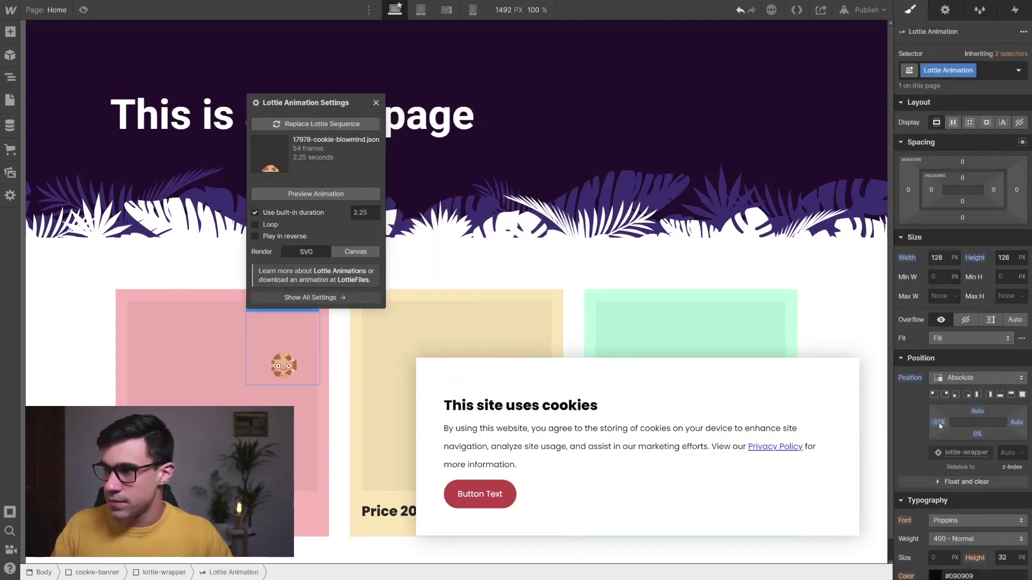
{"action": "left_click", "coordinate": [940, 426]}
{"action": "type", "text": "-44"}
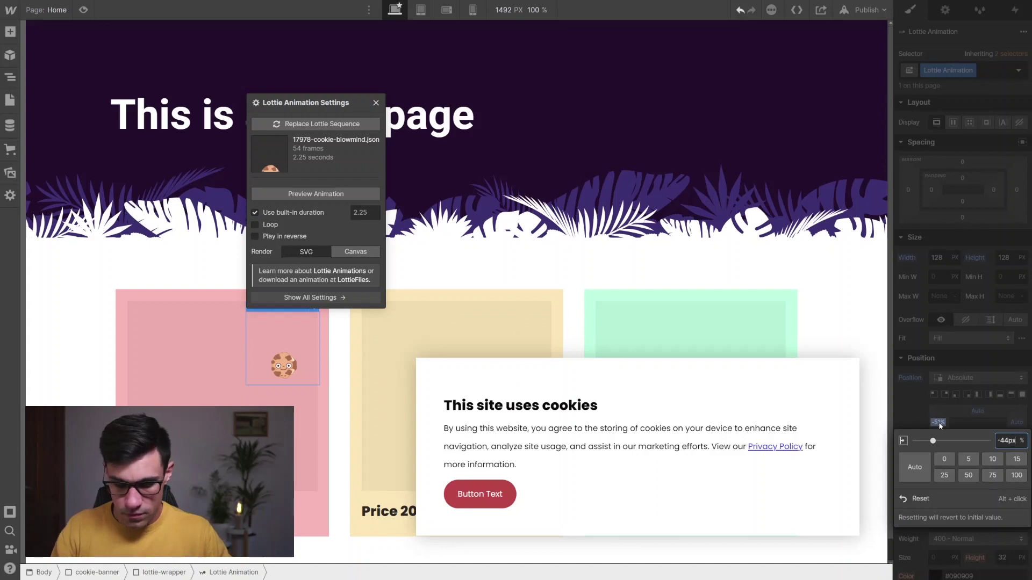
{"action": "key", "text": "Return"}
{"action": "left_click", "coordinate": [976, 434]}
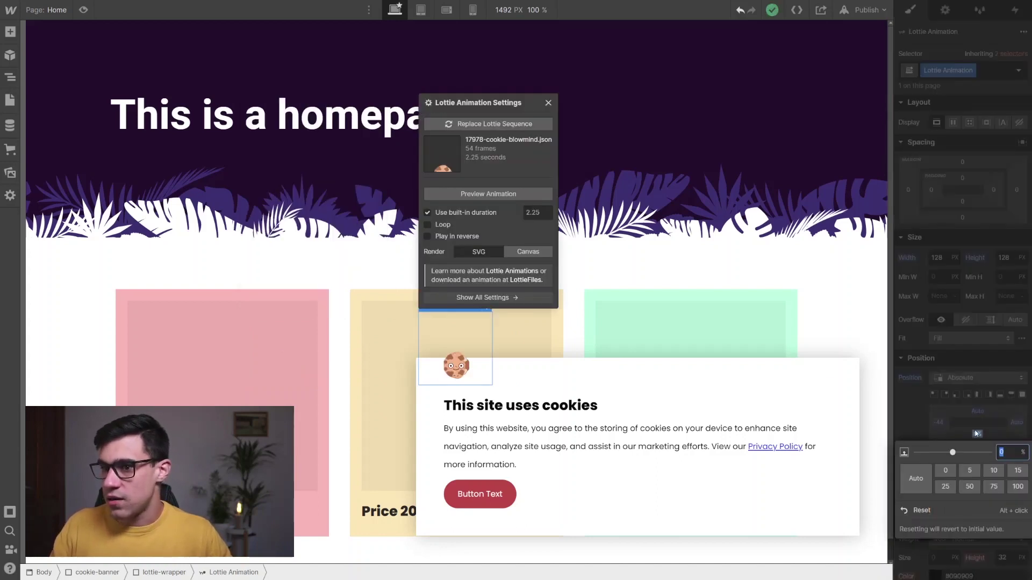
{"action": "type", "text": "-16"}
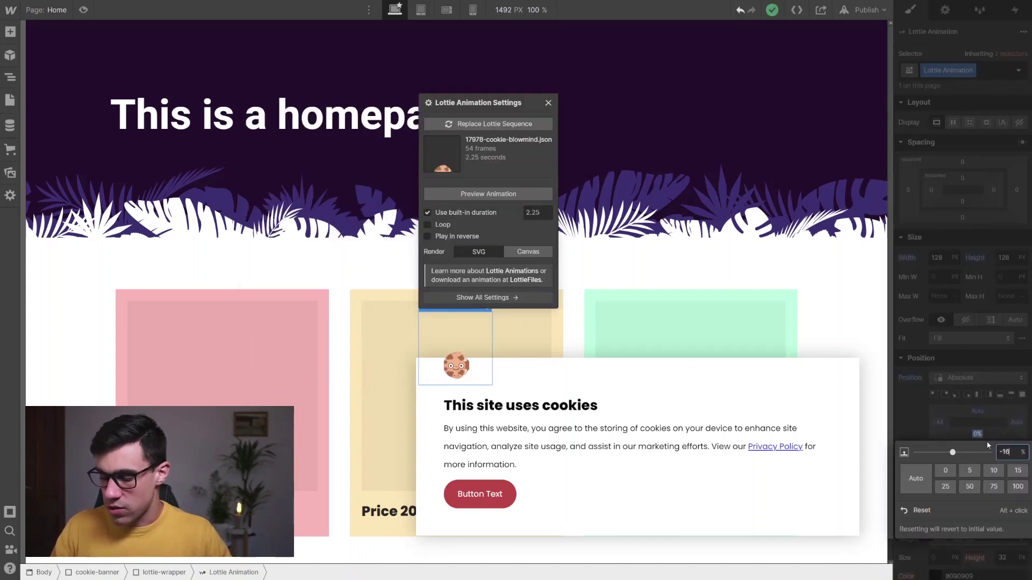
{"action": "type", "text": "px"}
{"action": "key", "text": "Return"}
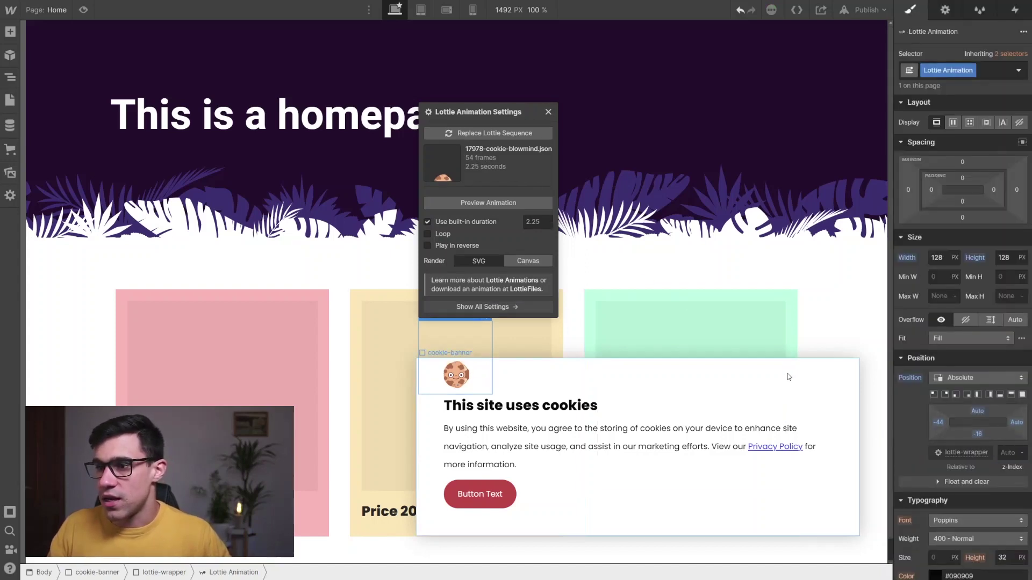
Increase the cookie banner's top padding to 80, undoing an accidental pricing card move.
{"action": "left_click", "coordinate": [844, 378]}
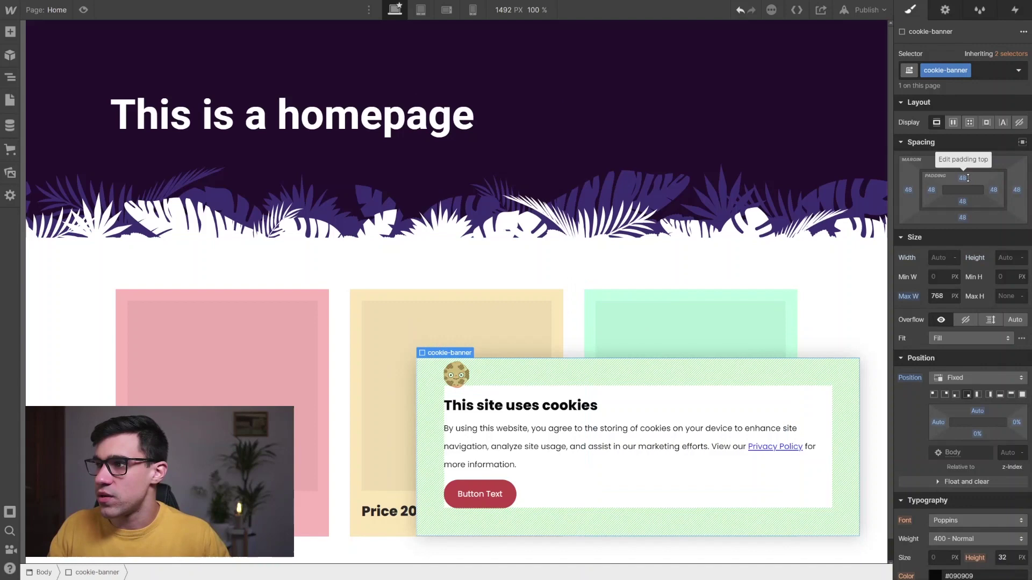
{"action": "left_click_drag", "start_coordinate": [970, 178], "coordinate": [965, 197]}
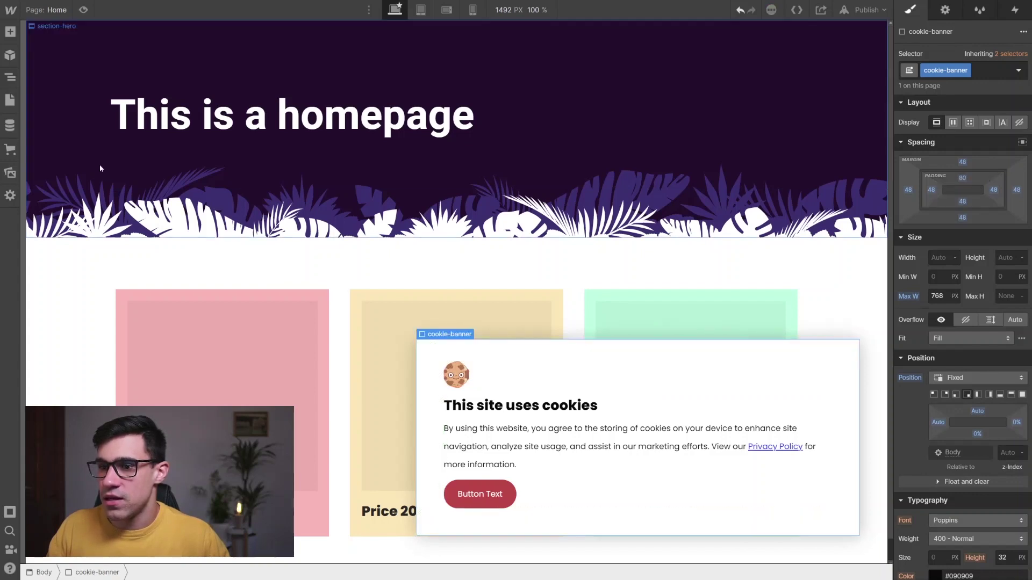
{"action": "left_click_drag", "start_coordinate": [411, 349], "coordinate": [457, 371]}
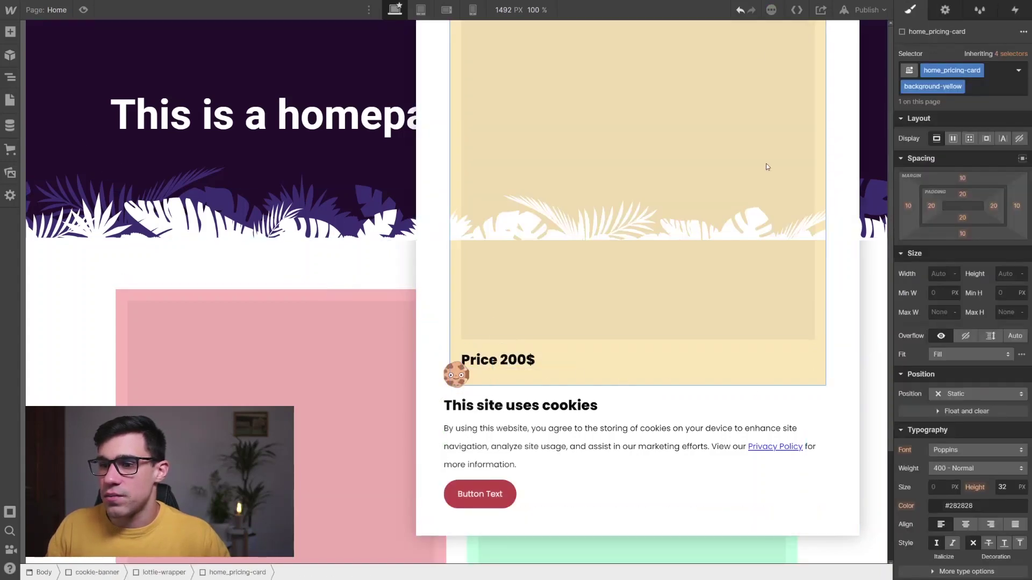
{"action": "left_click", "coordinate": [741, 10]}
Give the cookie banner a z-index of 999.
{"action": "left_click", "coordinate": [825, 365]}
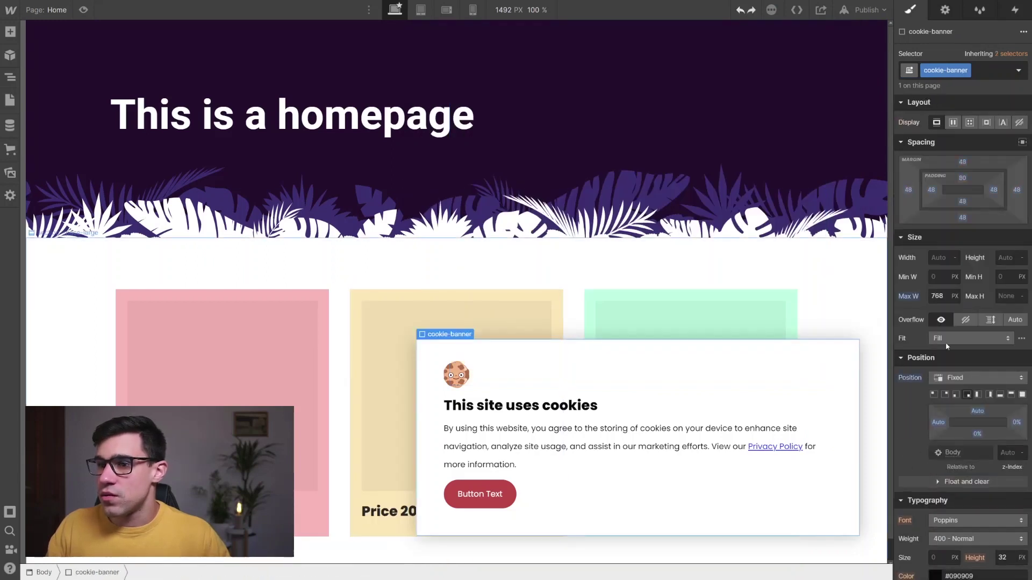
{"action": "left_click", "coordinate": [1009, 453]}
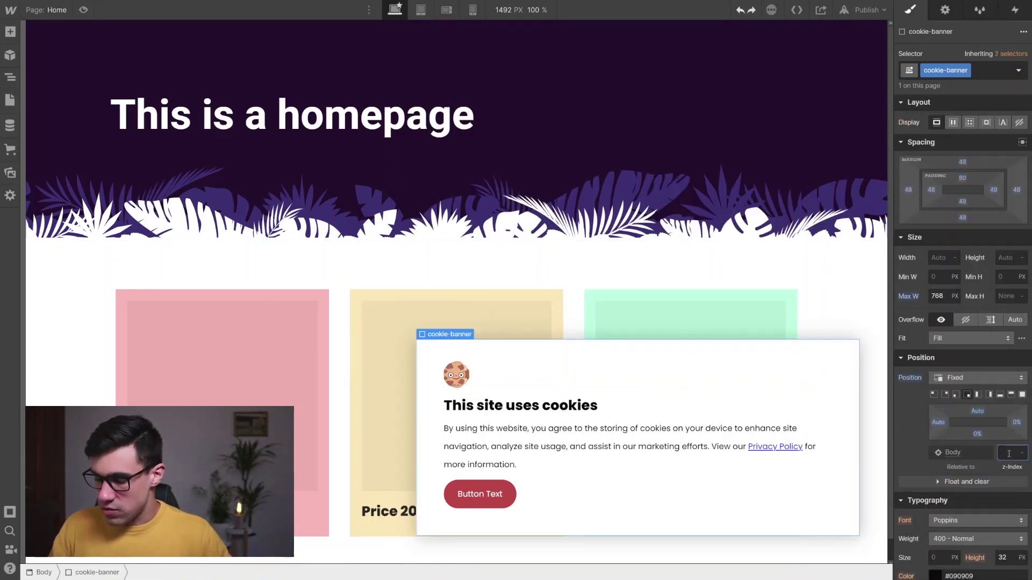
{"action": "type", "text": "999"}
{"action": "key", "text": "Return"}
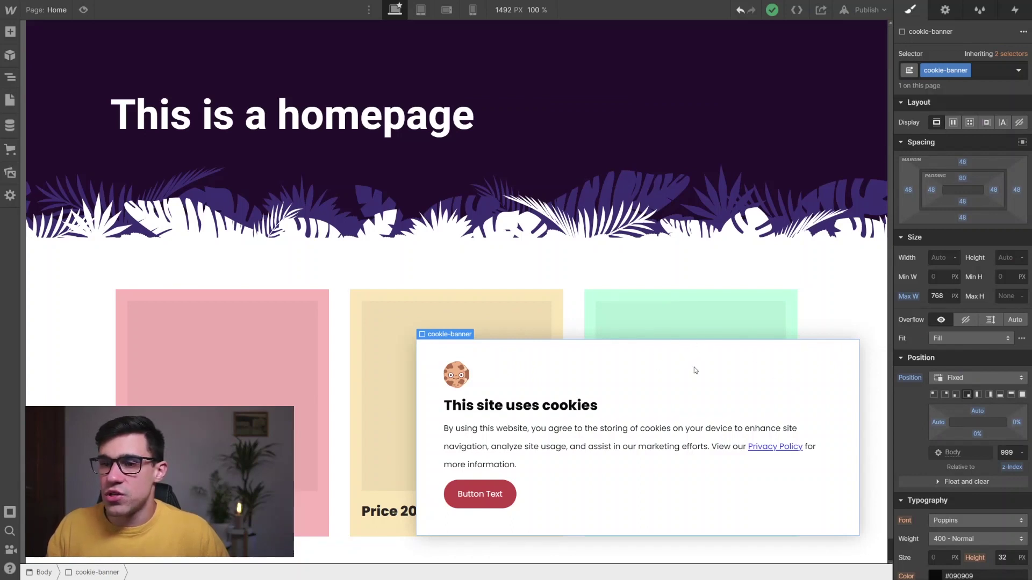
Set the banner's Display to Flex, Direction to Vertical and Align to Start.
{"action": "left_click", "coordinate": [953, 123]}
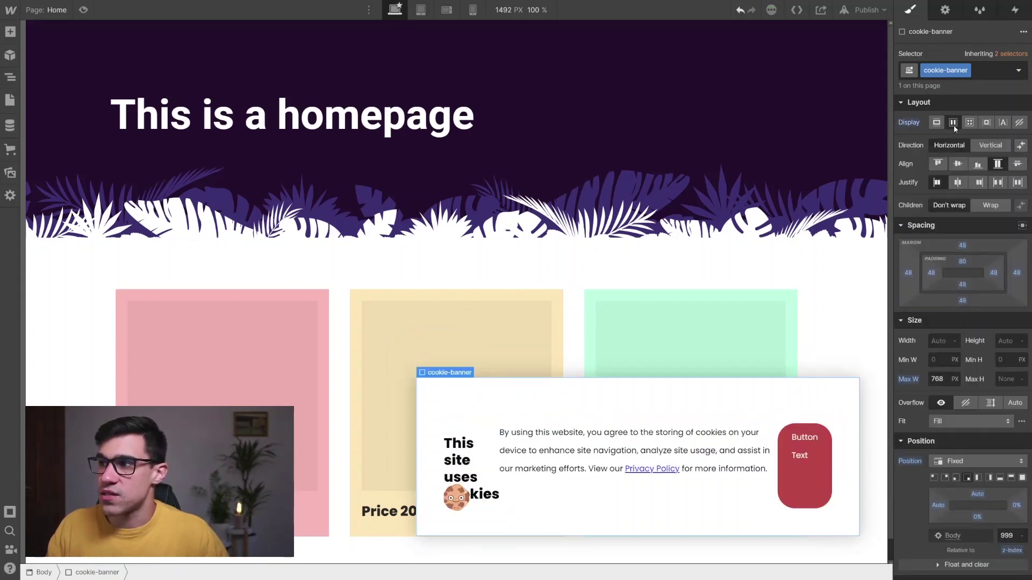
{"action": "left_click", "coordinate": [981, 145]}
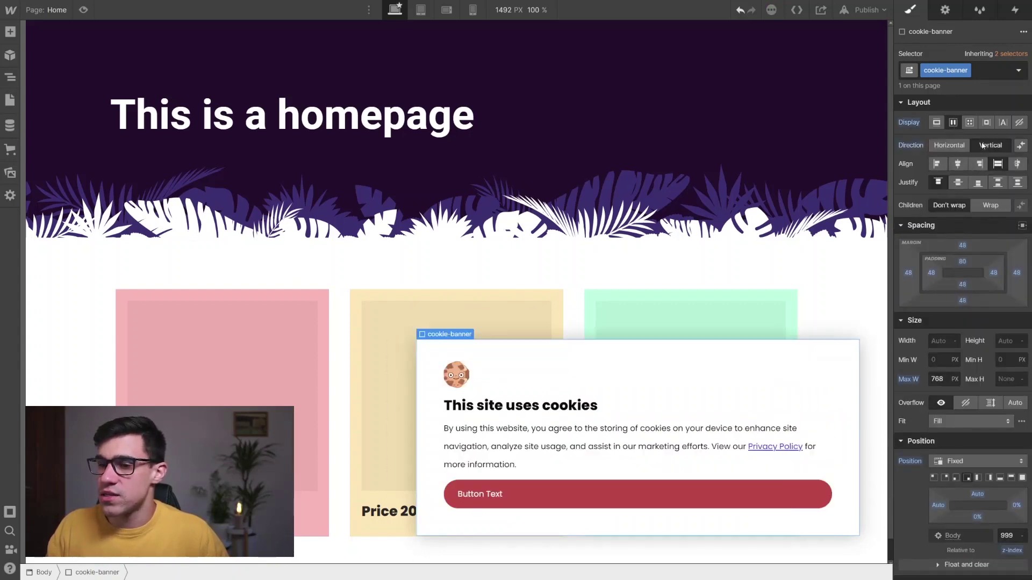
{"action": "left_click", "coordinate": [939, 164]}
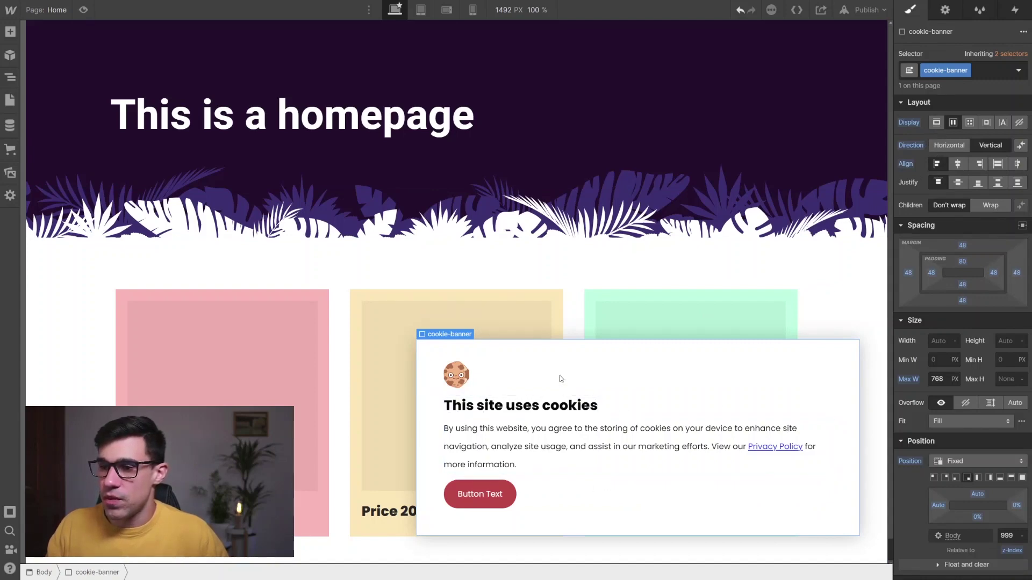
{"action": "left_click", "coordinate": [84, 10]}
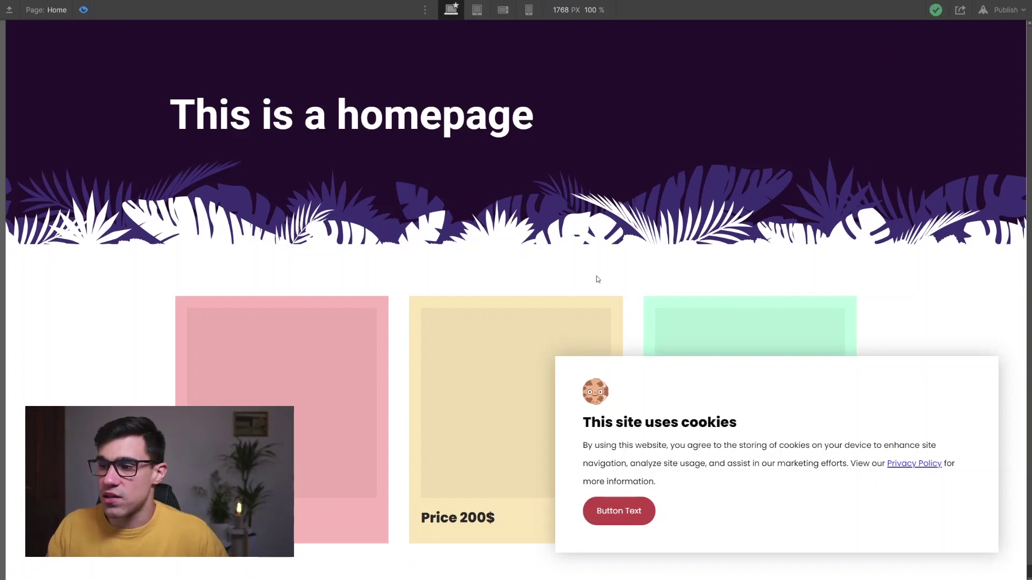
{"action": "left_click", "coordinate": [92, 18]}
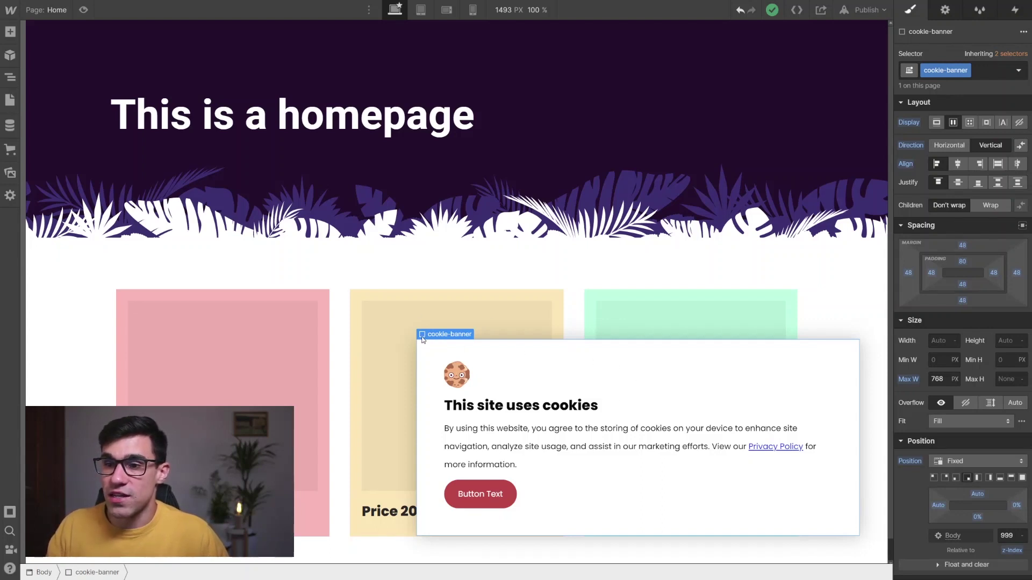
Add the custom attribute fs-cc = banner to the cookie banner, then select its button.
{"action": "left_click", "coordinate": [945, 10]}
{"action": "left_click", "coordinate": [1018, 107]}
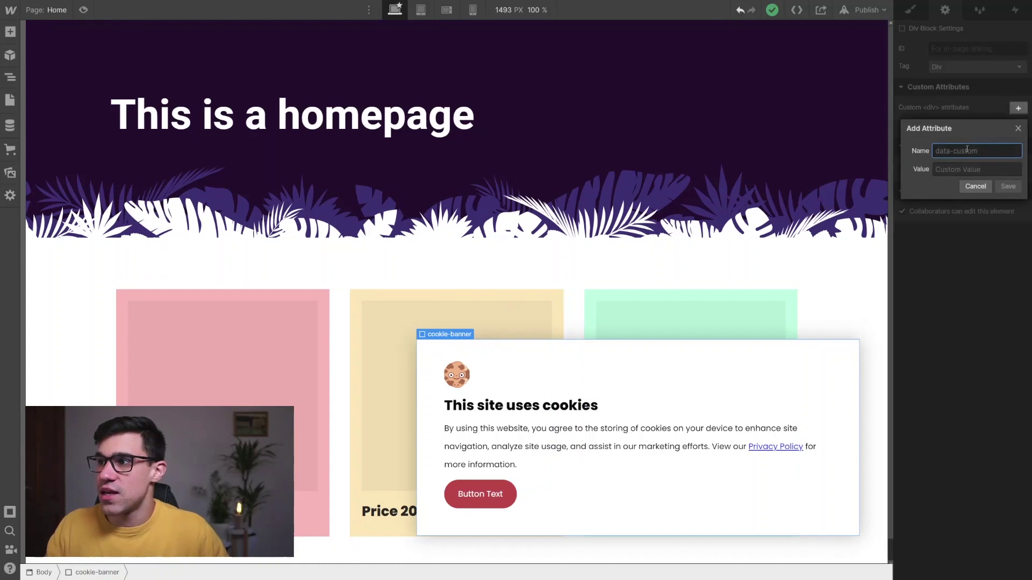
{"action": "type", "text": "fs-cc"}
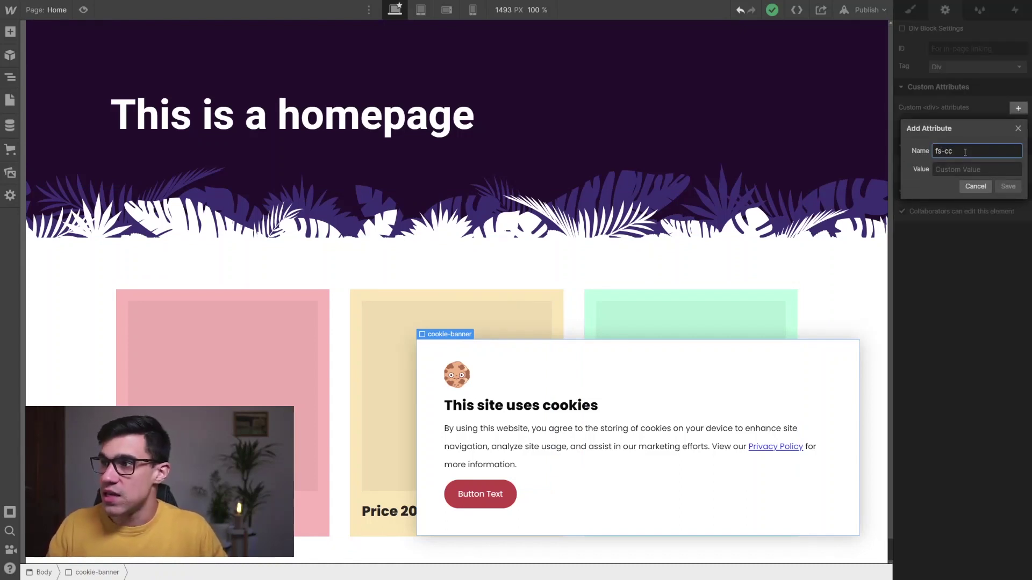
{"action": "left_click", "coordinate": [949, 167]}
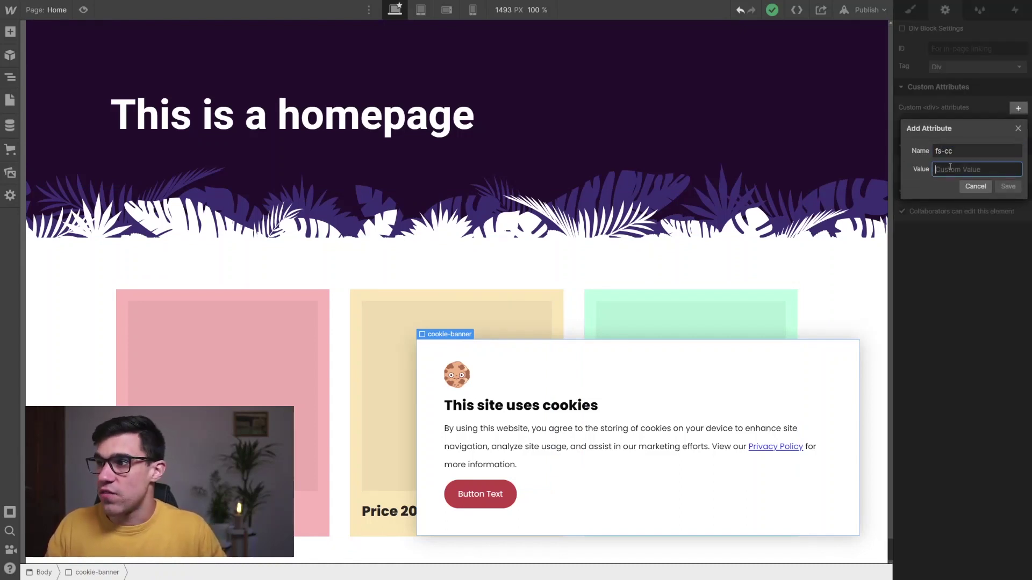
{"action": "type", "text": "banner"}
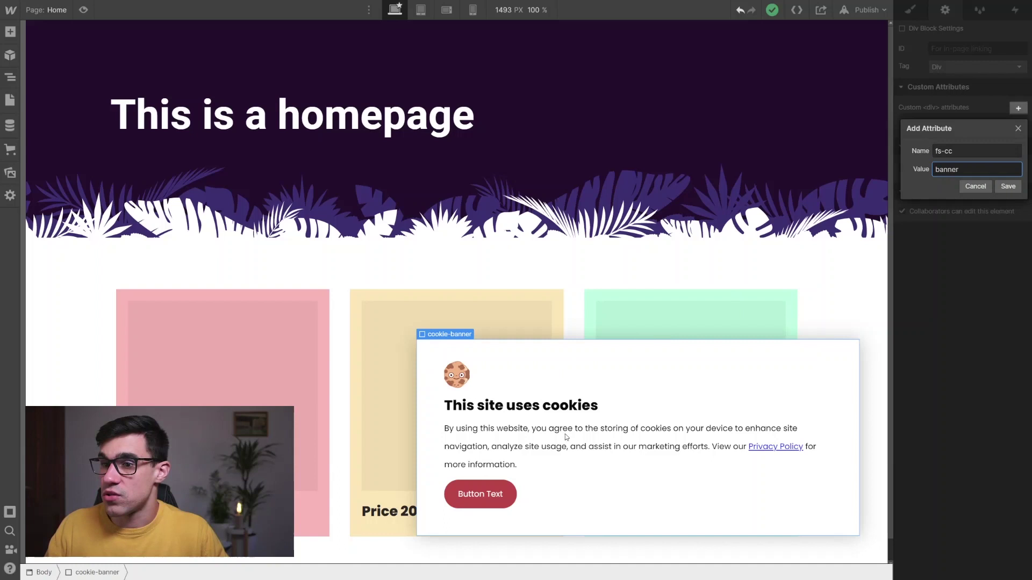
{"action": "left_click", "coordinate": [1009, 188]}
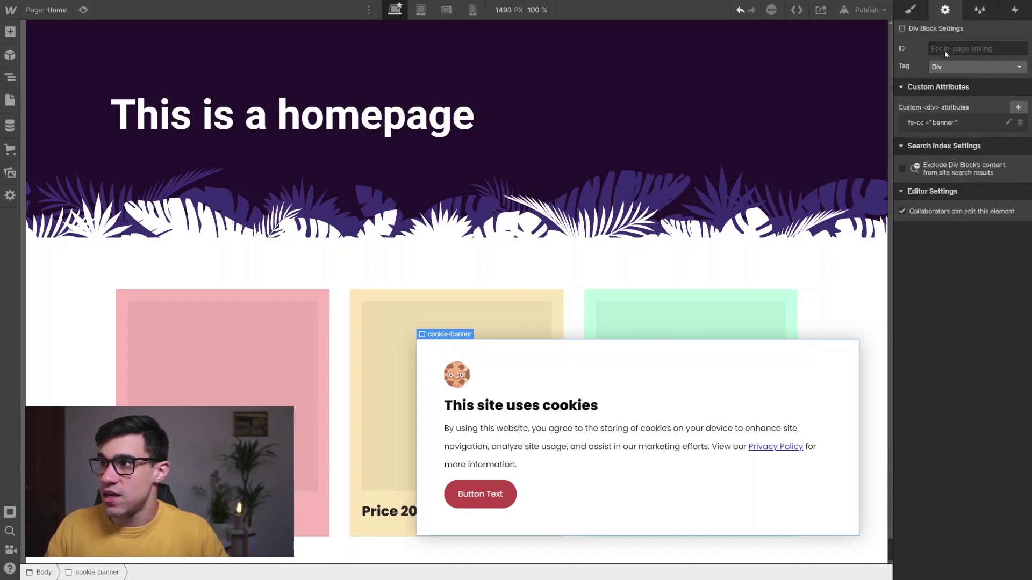
{"action": "left_click", "coordinate": [502, 492]}
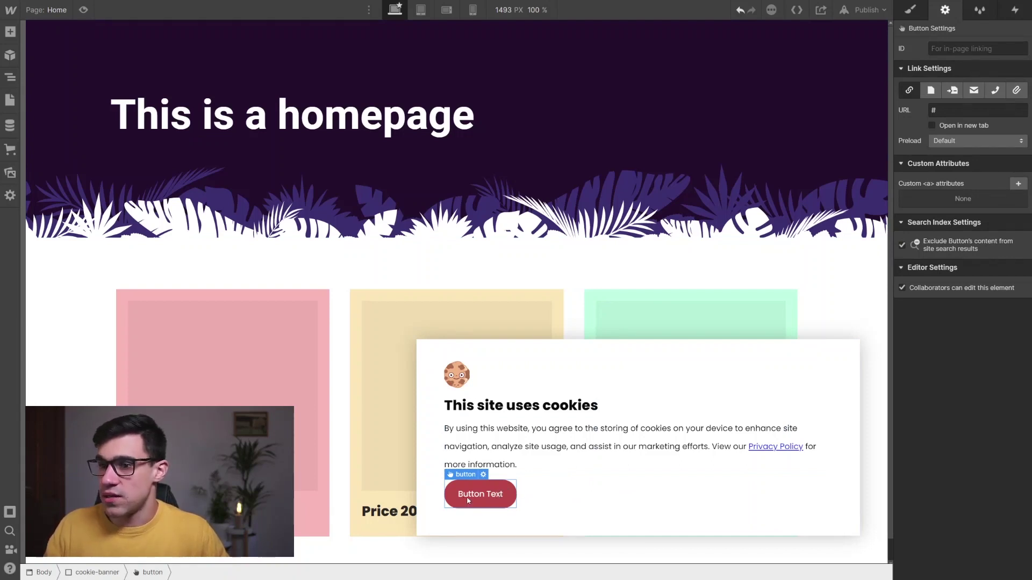
Give the banner button the custom attribute fs-cc = close.
{"action": "left_click", "coordinate": [1018, 184]}
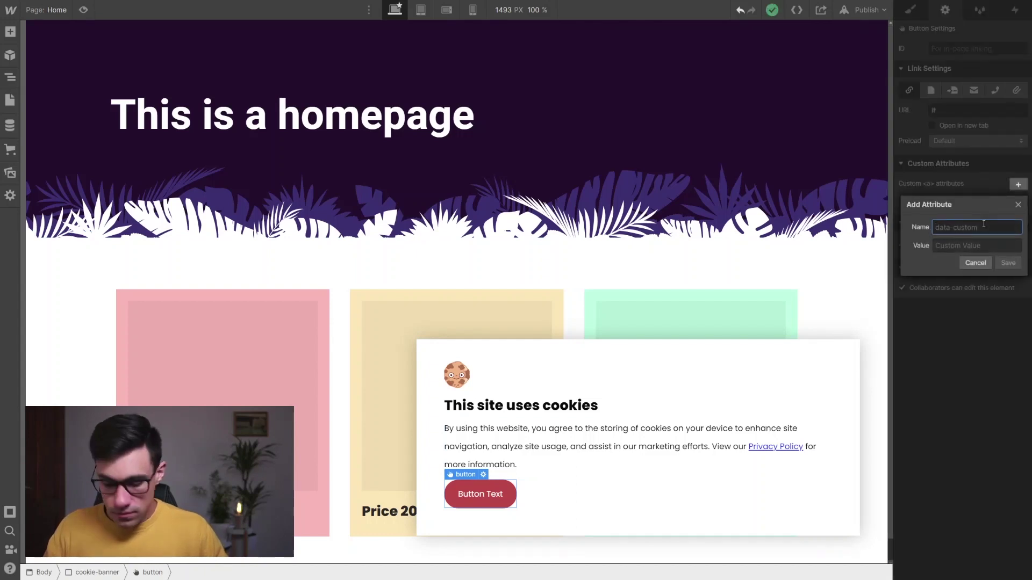
{"action": "type", "text": "fs-cc"}
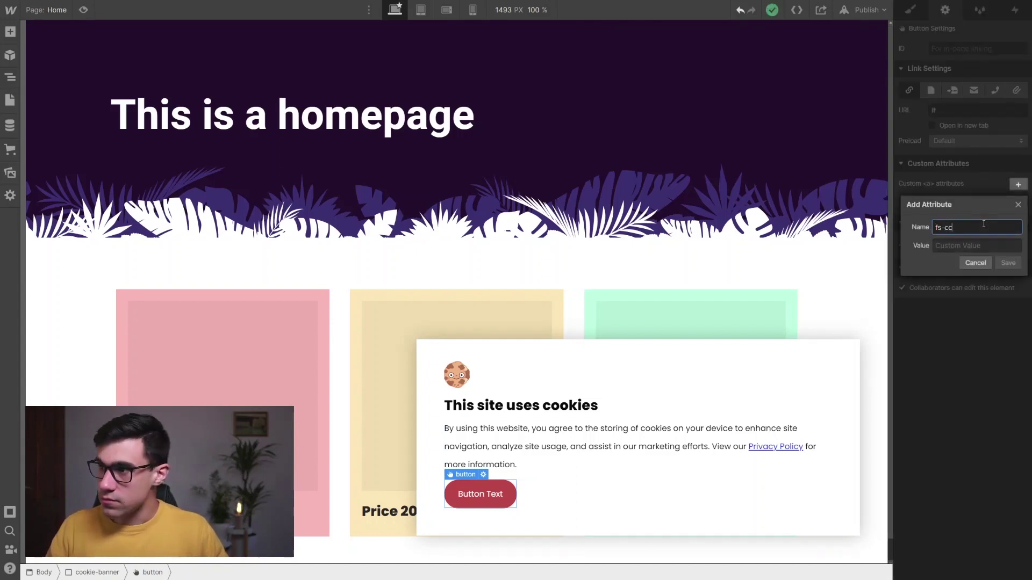
{"action": "left_click", "coordinate": [954, 245]}
{"action": "type", "text": "close"}
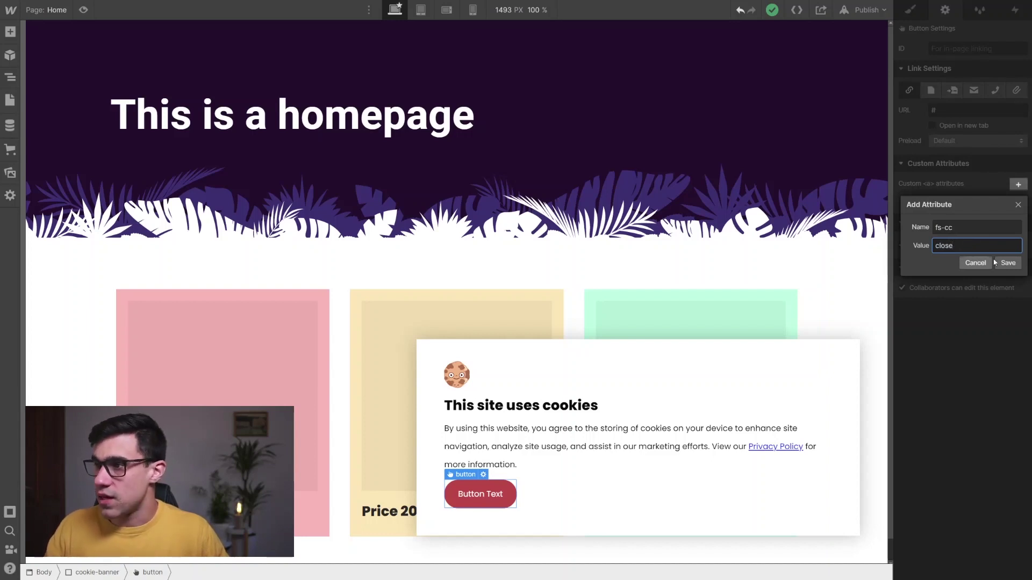
{"action": "left_click", "coordinate": [1008, 263]}
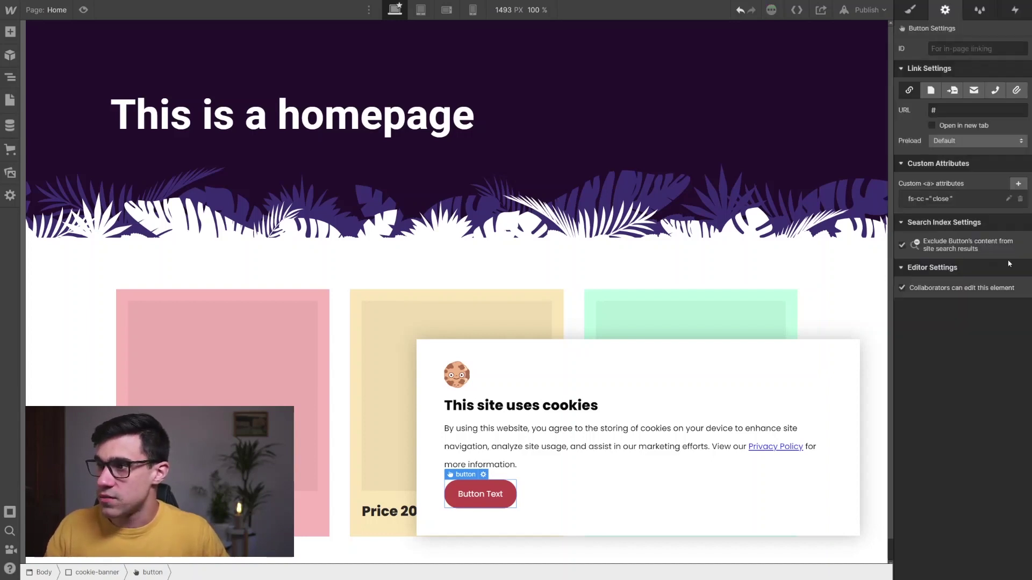
Edit the button's label toward 'Great!' (it currently reads 'Freat!').
{"action": "left_click", "coordinate": [515, 516]}
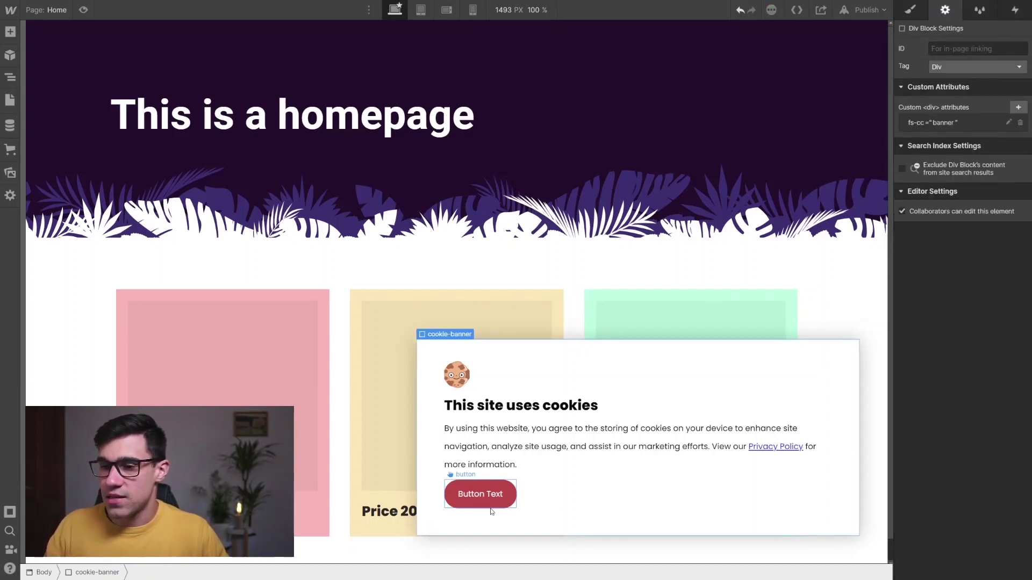
{"action": "left_click", "coordinate": [488, 503]}
{"action": "double_click", "coordinate": [488, 503]}
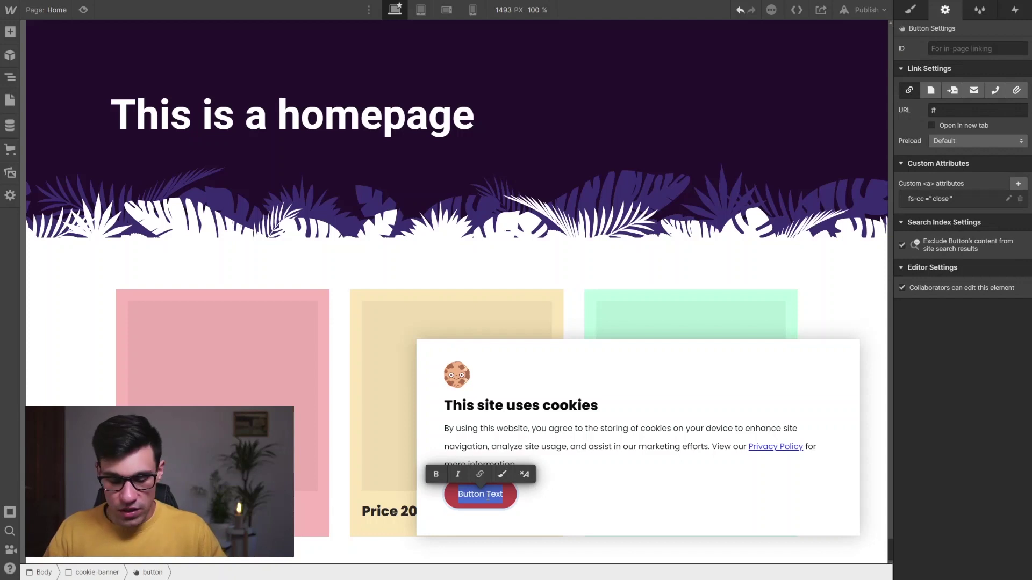
{"action": "type", "text": "Freat!"}
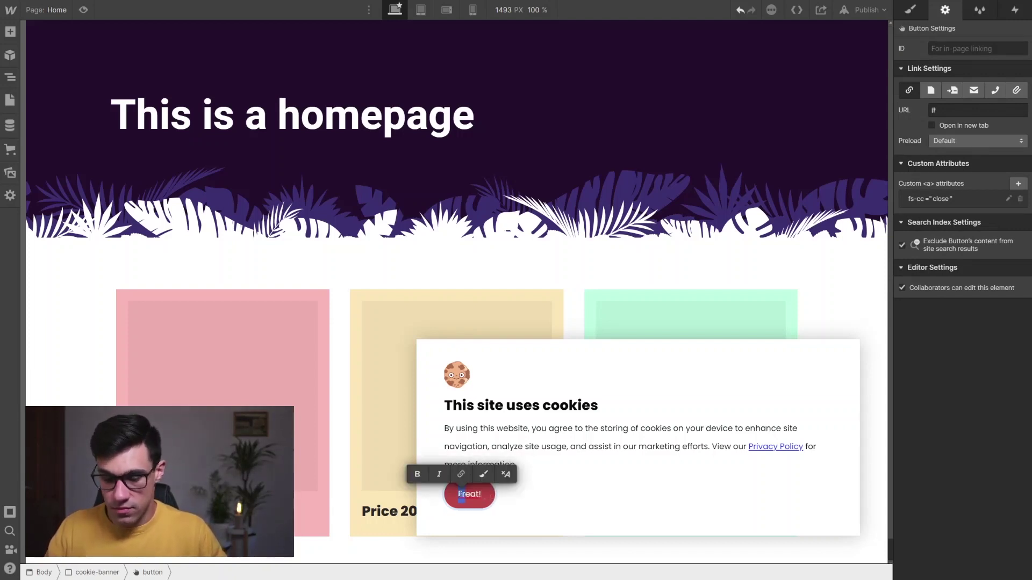
{"action": "type", "text": "G"}
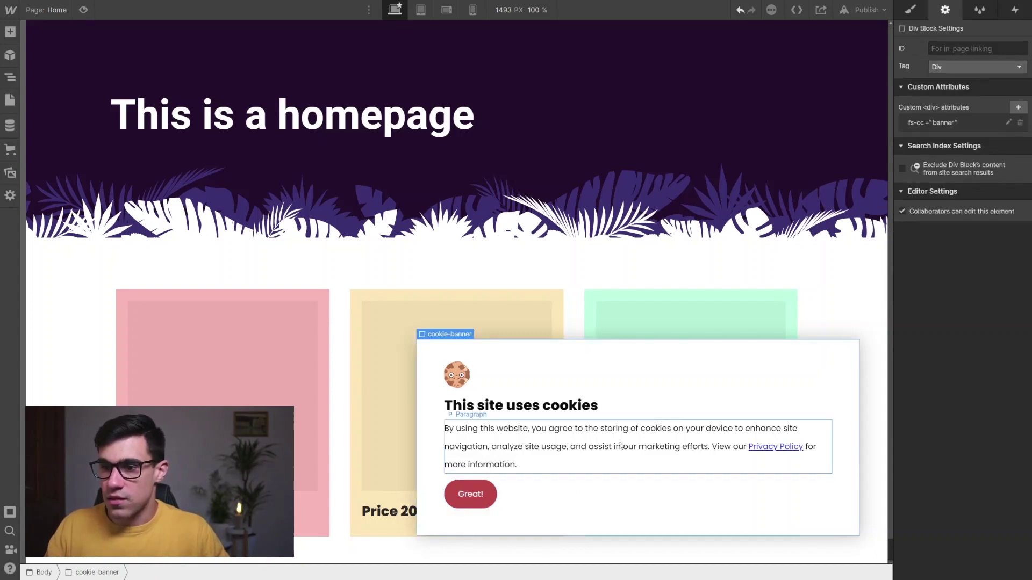
Set the cookie banner's Display to None, after briefly retrying Flex with Align start.
{"action": "left_click", "coordinate": [339, 413]}
{"action": "left_click", "coordinate": [382, 409]}
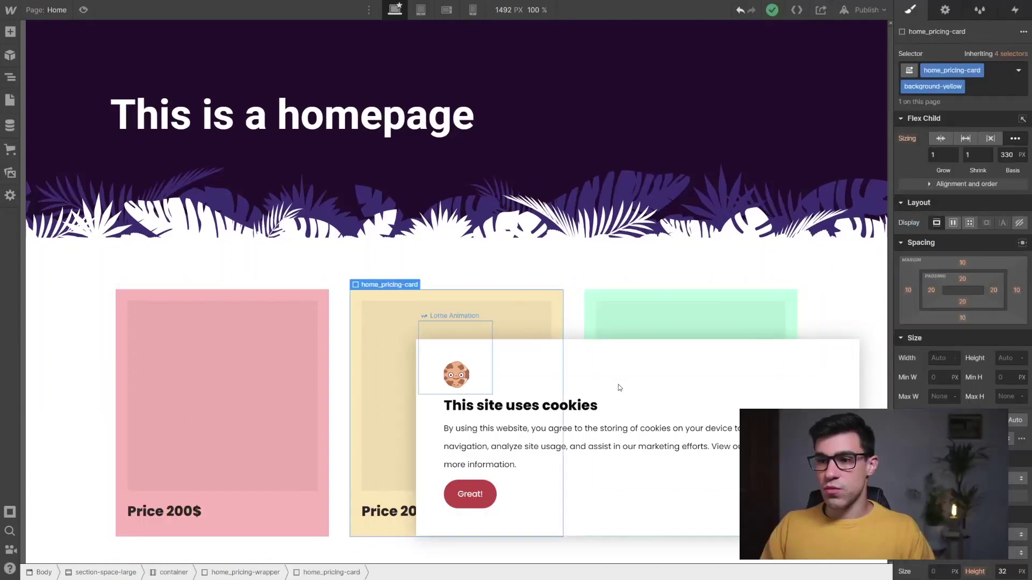
{"action": "left_click", "coordinate": [799, 362]}
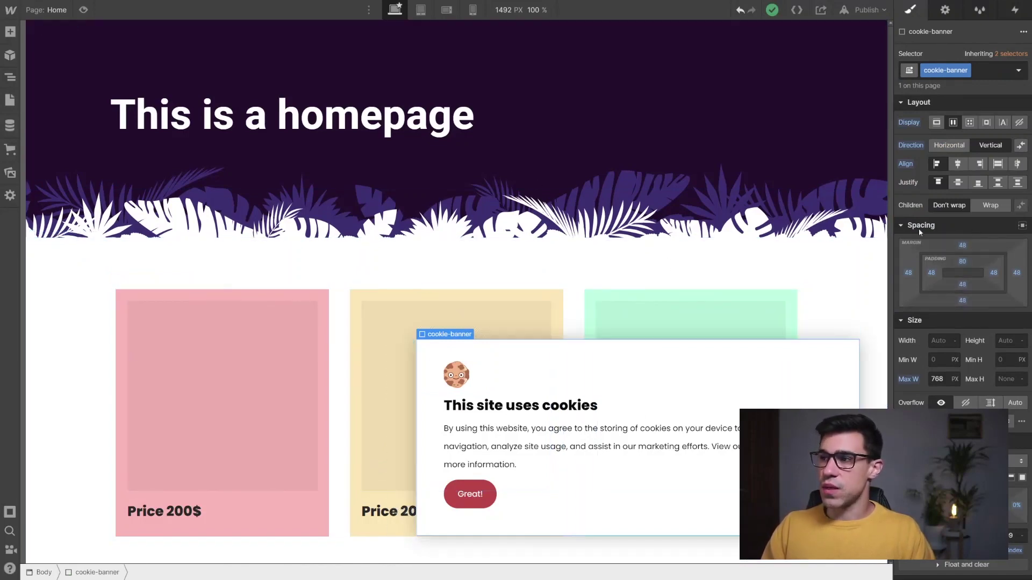
{"action": "left_click", "coordinate": [1020, 123]}
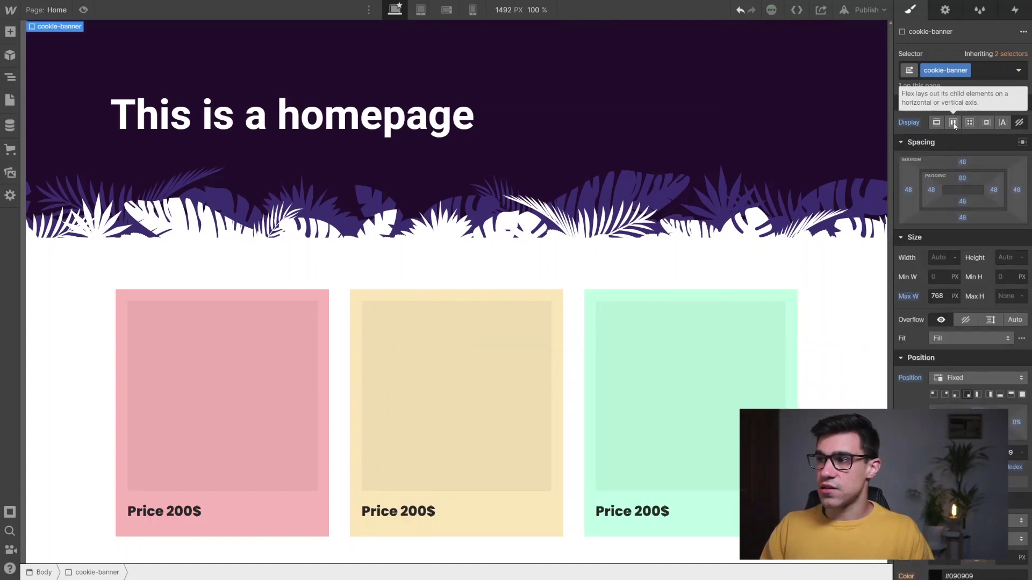
{"action": "left_click", "coordinate": [954, 124]}
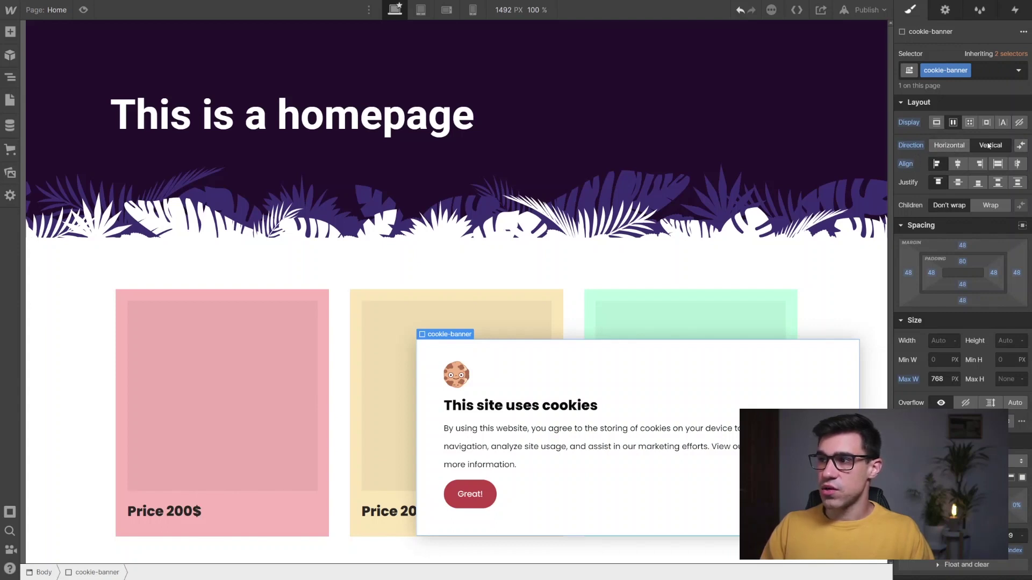
{"action": "left_click", "coordinate": [938, 164]}
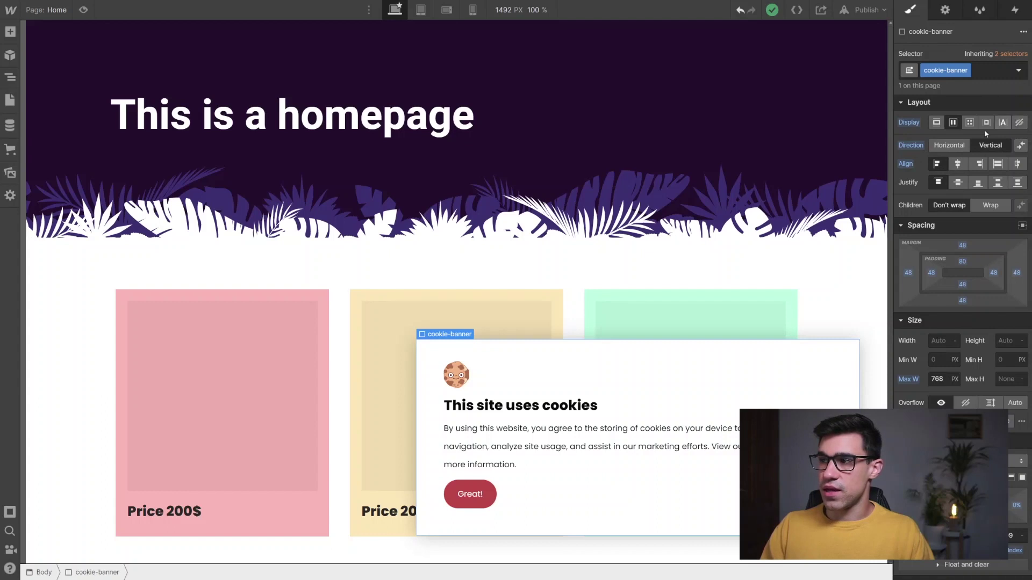
{"action": "left_click", "coordinate": [1019, 122]}
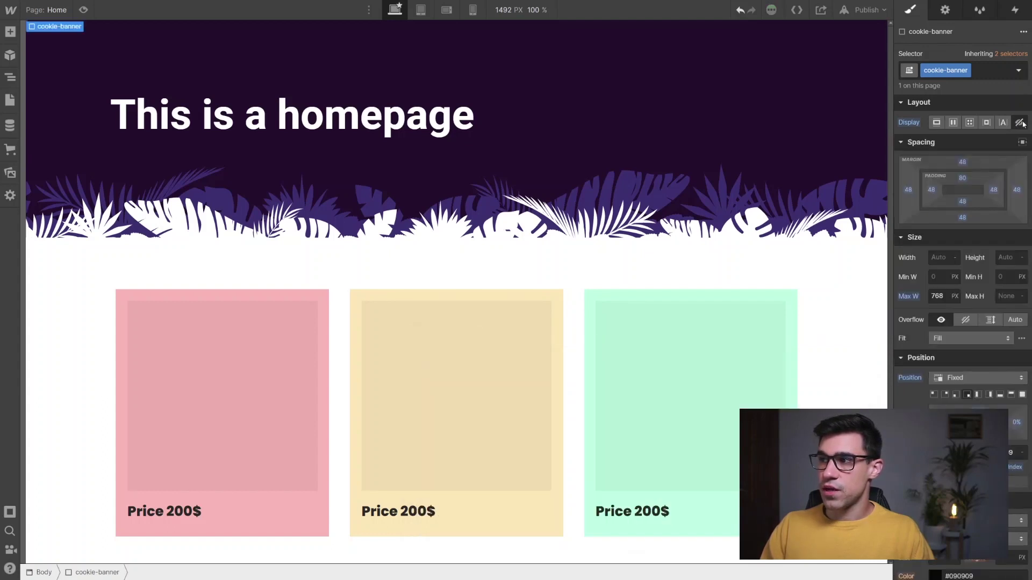
Save the cookie banner as a symbol named 'Cookie consent'.
{"action": "left_click", "coordinate": [11, 56]}
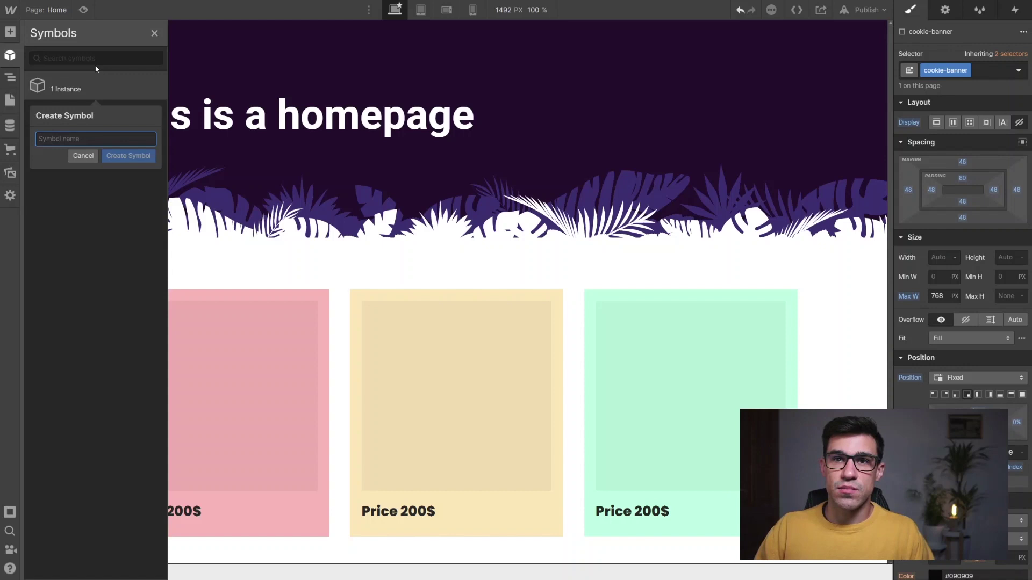
{"action": "type", "text": "Coo"}
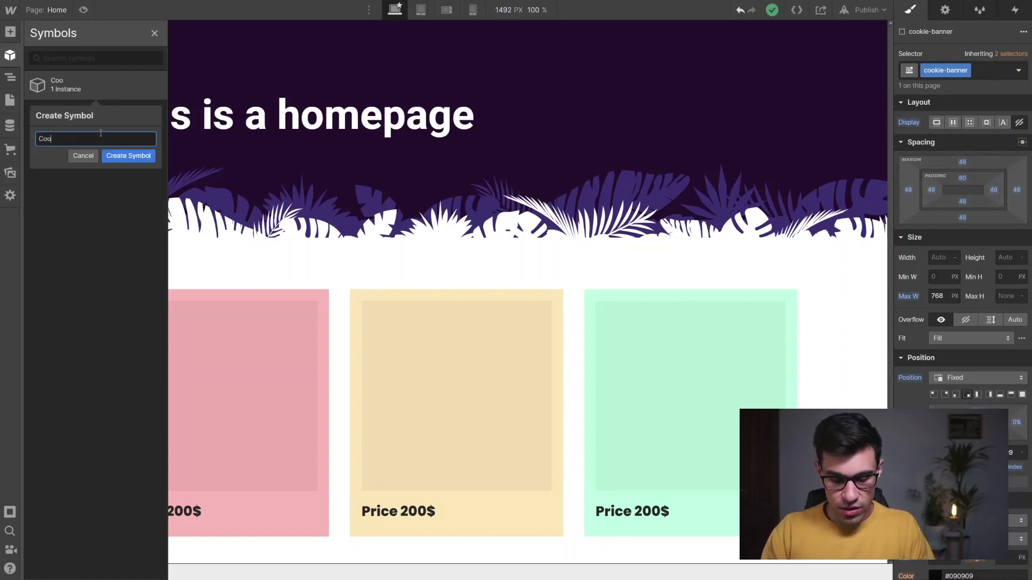
{"action": "type", "text": "kies"}
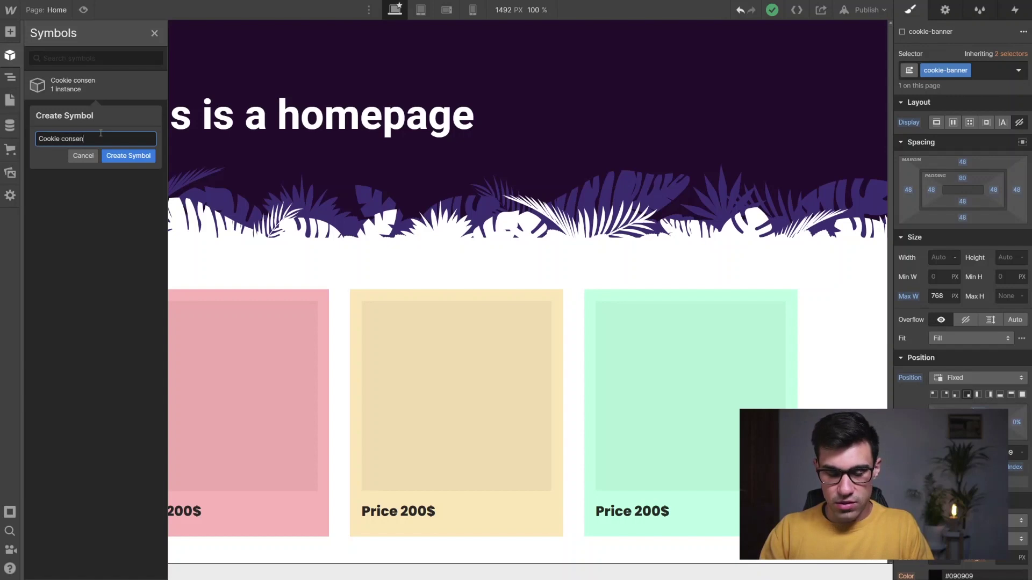
{"action": "type", "text": "consent"}
{"action": "key", "text": "Return"}
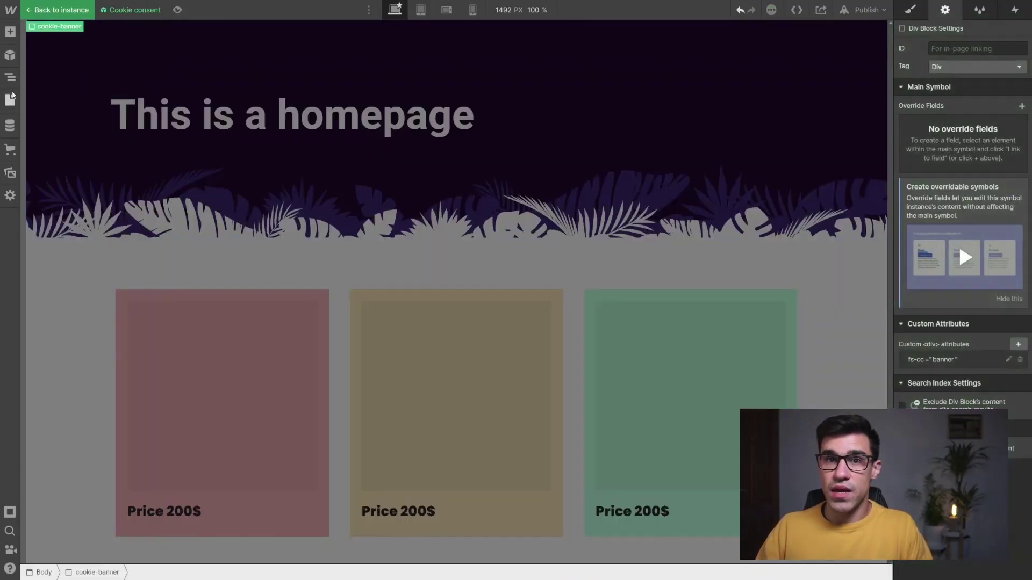
Place the Cookie consent symbol on the Privacy policy page.
{"action": "left_click", "coordinate": [11, 99]}
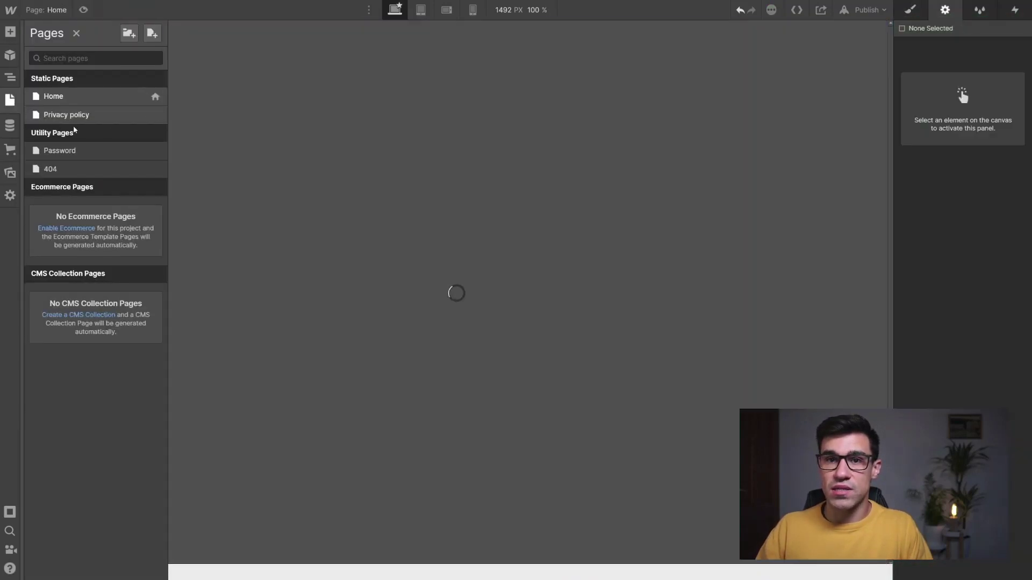
{"action": "left_click", "coordinate": [59, 114]}
{"action": "left_click", "coordinate": [10, 55]}
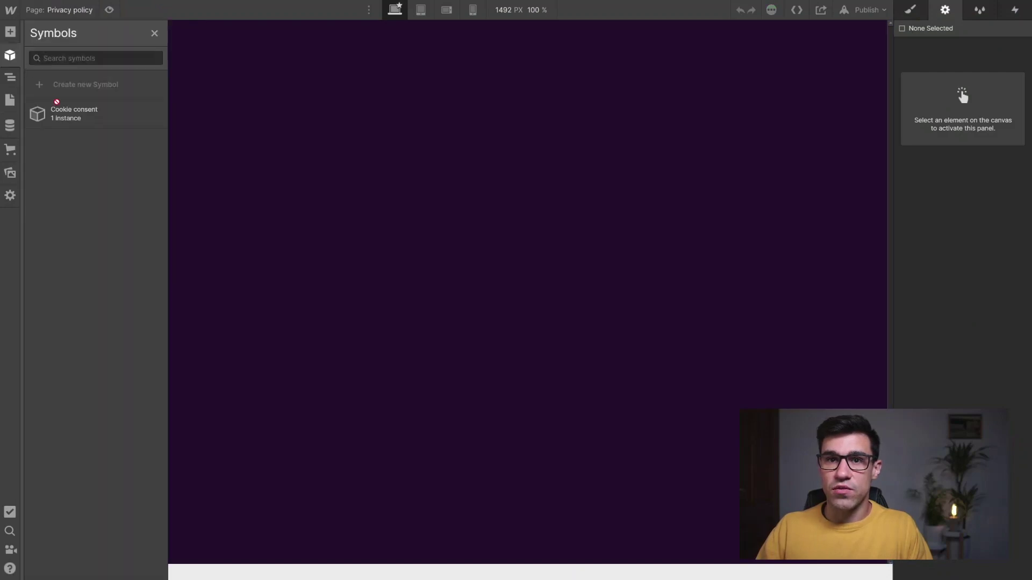
{"action": "left_click_drag", "start_coordinate": [64, 108], "coordinate": [286, 117]}
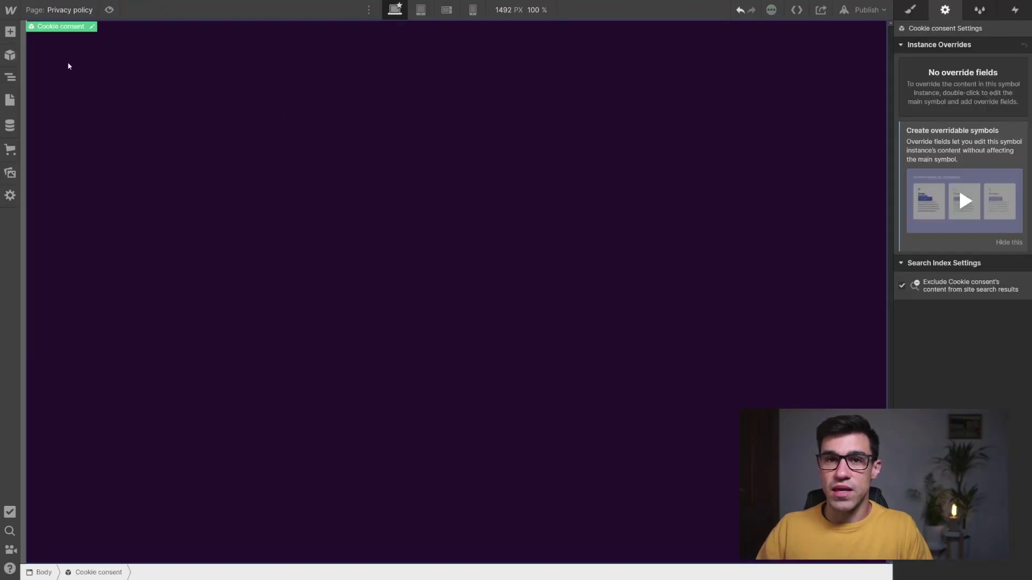
{"action": "left_click", "coordinate": [26, 69]}
Scroll the Finsweet docs to the Step 3 script with fs-cc-mode="informational".
{"action": "left_click", "coordinate": [10, 10]}
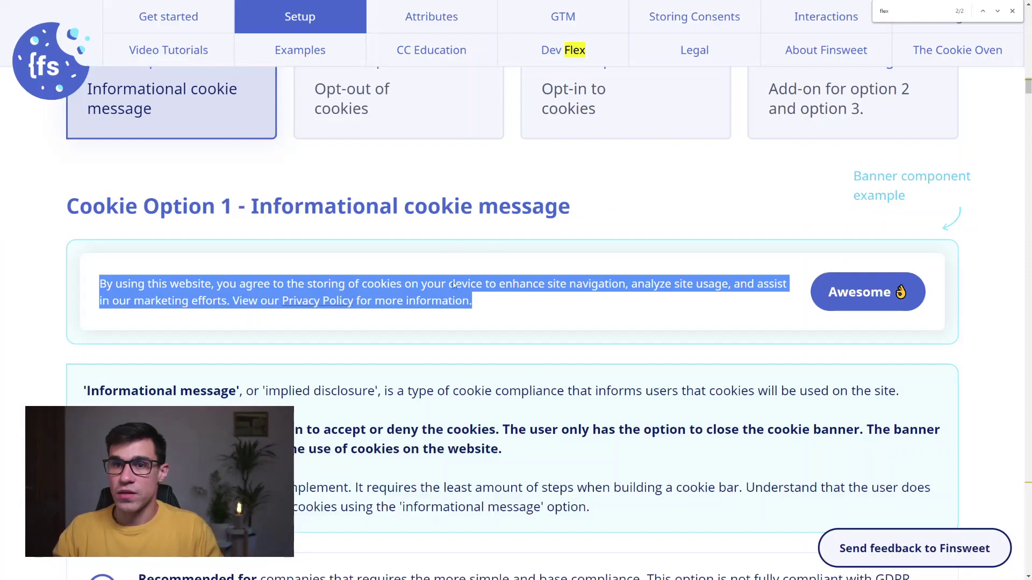
{"action": "scroll", "coordinate": [454, 285], "scroll_direction": "down", "scroll_amount": 2}
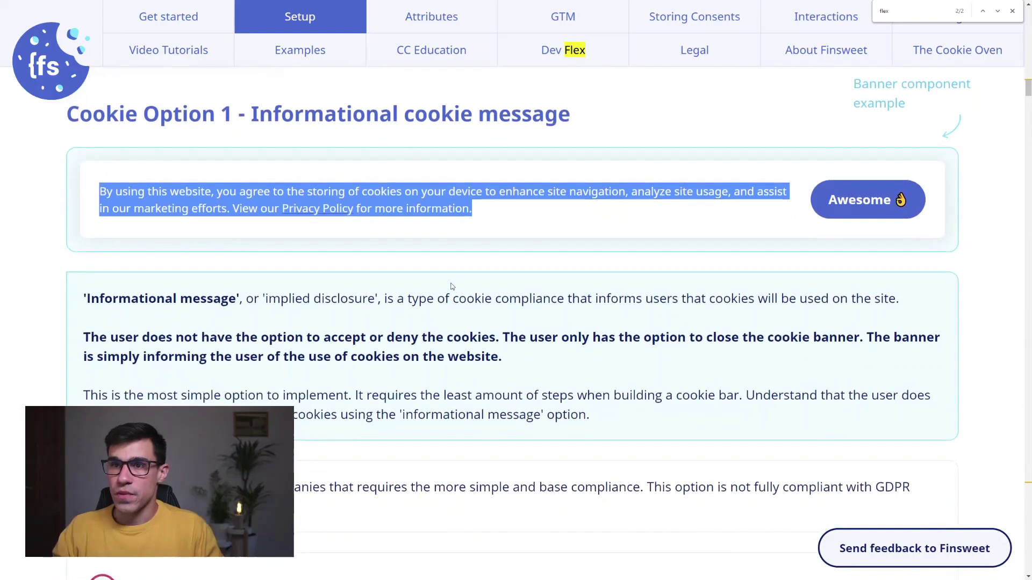
{"action": "scroll", "coordinate": [265, 93], "scroll_direction": "up", "scroll_amount": 3}
{"action": "scroll", "coordinate": [200, 138], "scroll_direction": "down", "scroll_amount": 2}
{"action": "scroll", "coordinate": [200, 138], "scroll_direction": "up", "scroll_amount": 2}
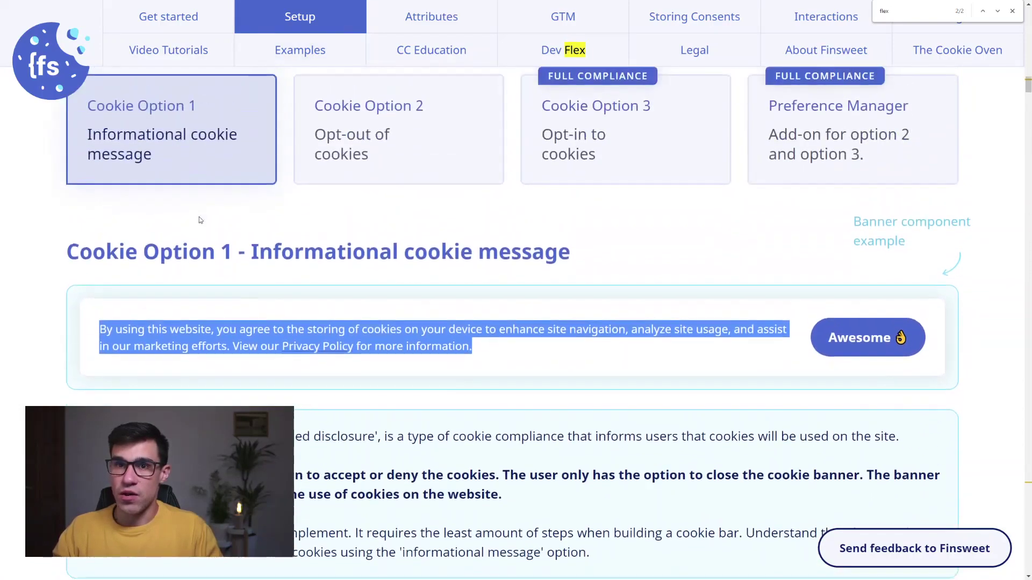
{"action": "scroll", "coordinate": [198, 221], "scroll_direction": "down", "scroll_amount": 15}
{"action": "scroll", "coordinate": [250, 298], "scroll_direction": "down", "scroll_amount": 10}
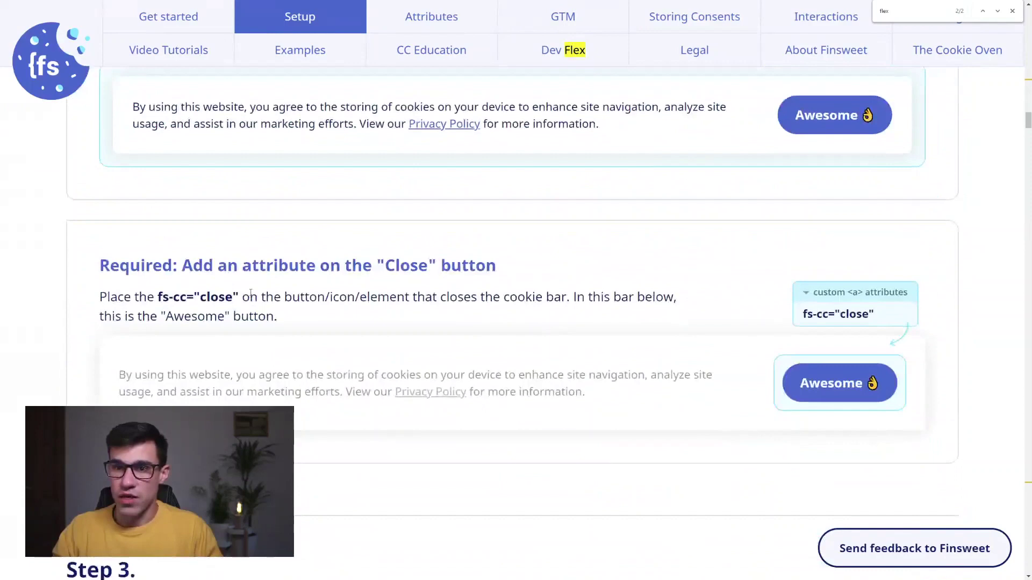
{"action": "scroll", "coordinate": [253, 299], "scroll_direction": "down", "scroll_amount": 1}
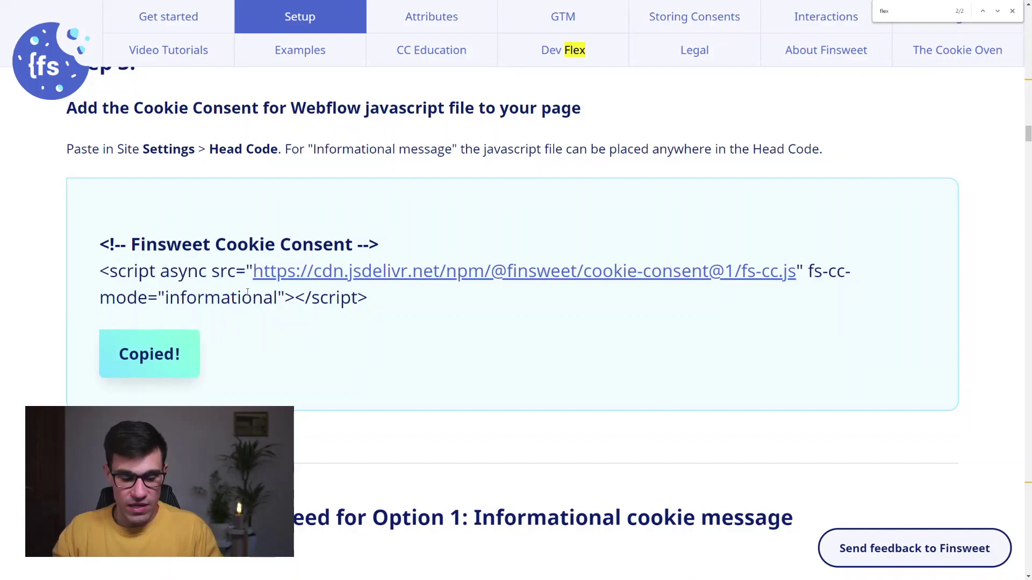
Paste the Finsweet script into the Head Code, save it, and publish to the selected domain.
{"action": "key", "text": "ctrl+Tab"}
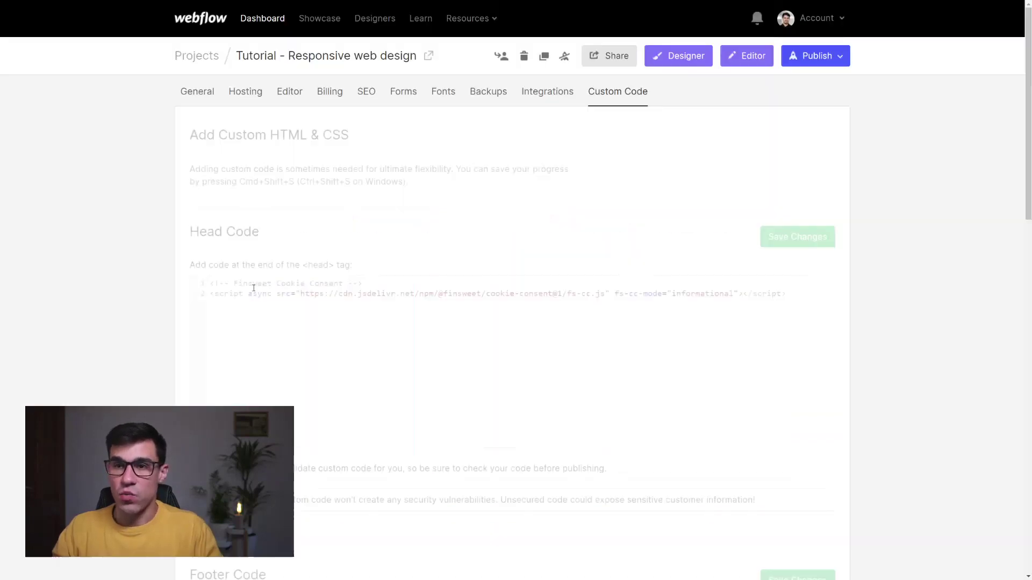
{"action": "key", "text": "ctrl+a"}
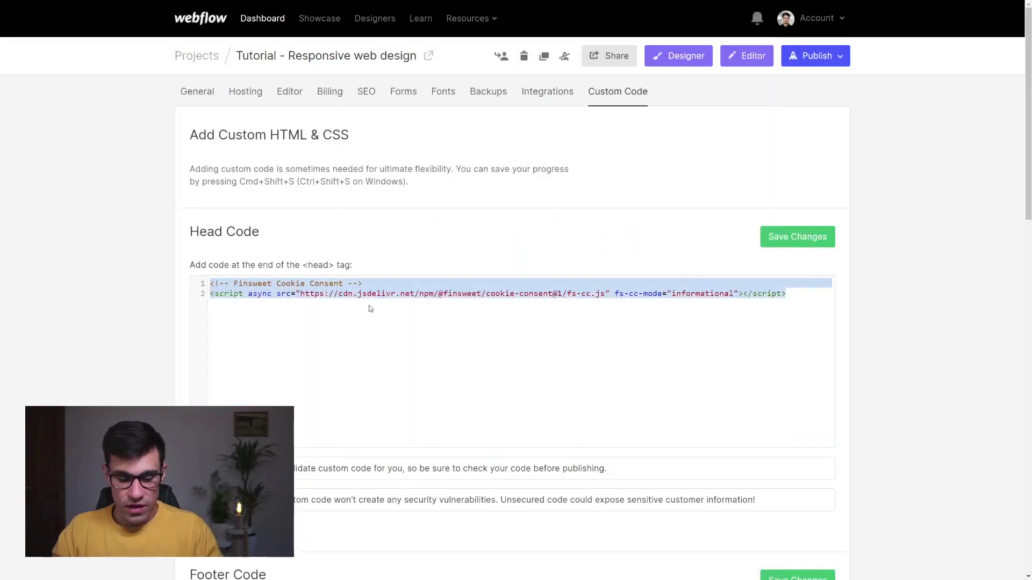
{"action": "left_click", "coordinate": [381, 306]}
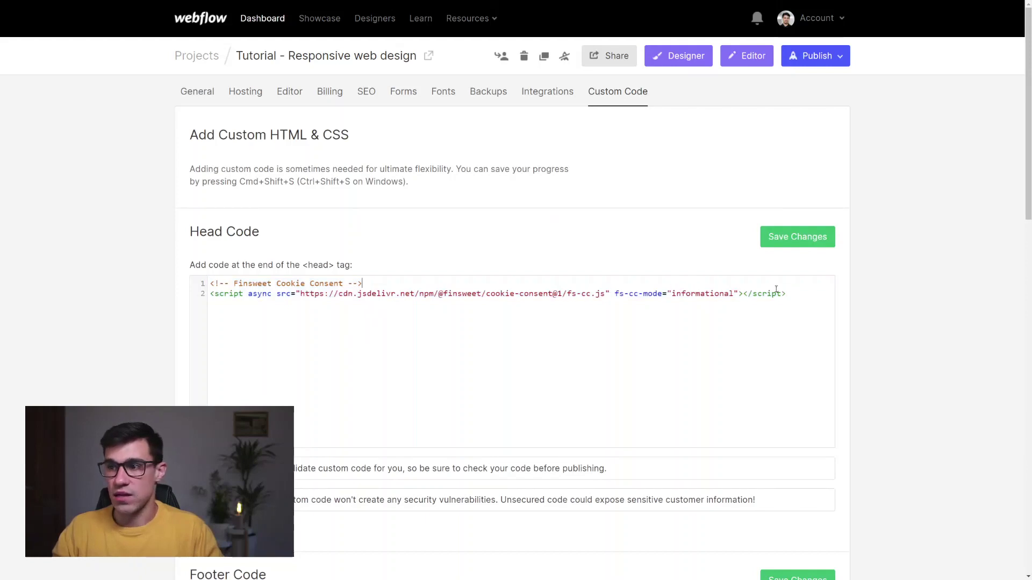
{"action": "left_click_drag", "start_coordinate": [787, 294], "coordinate": [210, 279]}
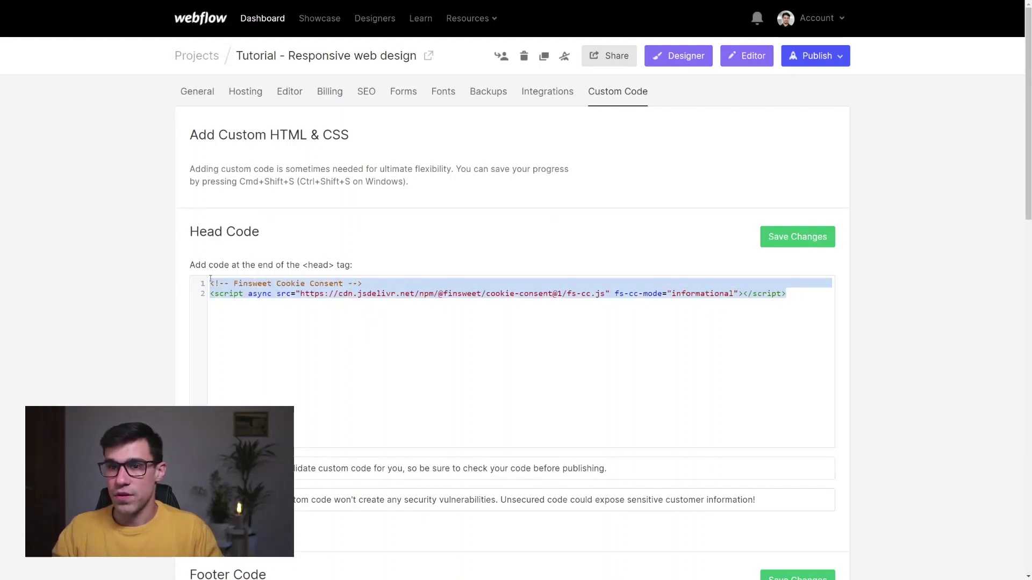
{"action": "left_click", "coordinate": [809, 242]}
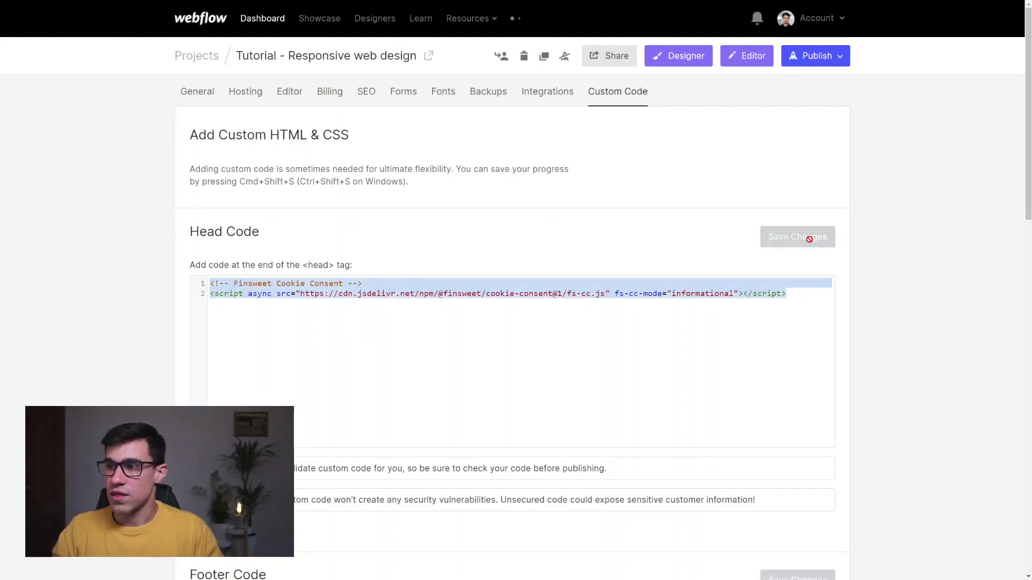
{"action": "left_click", "coordinate": [841, 56]}
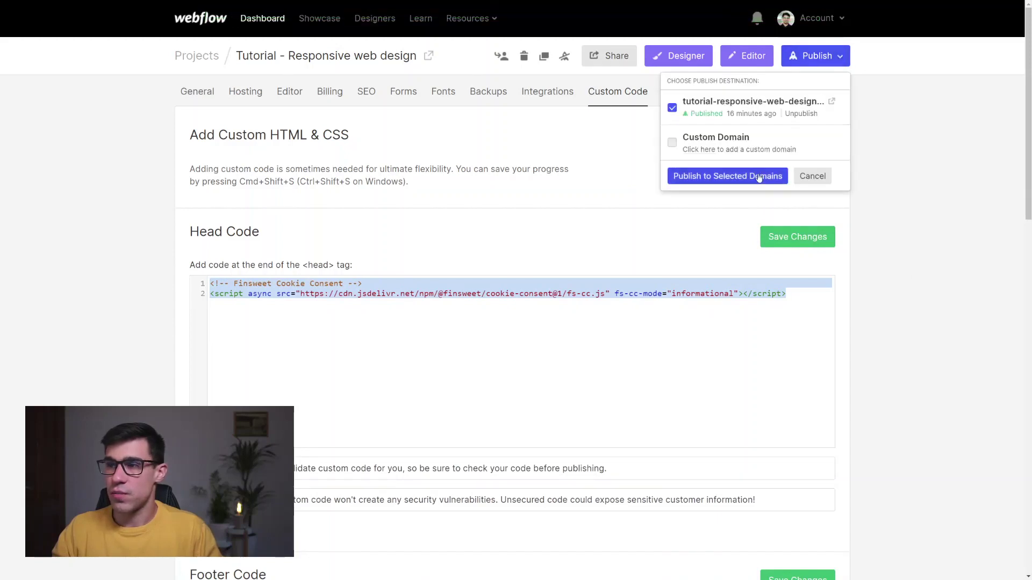
{"action": "left_click", "coordinate": [760, 179]}
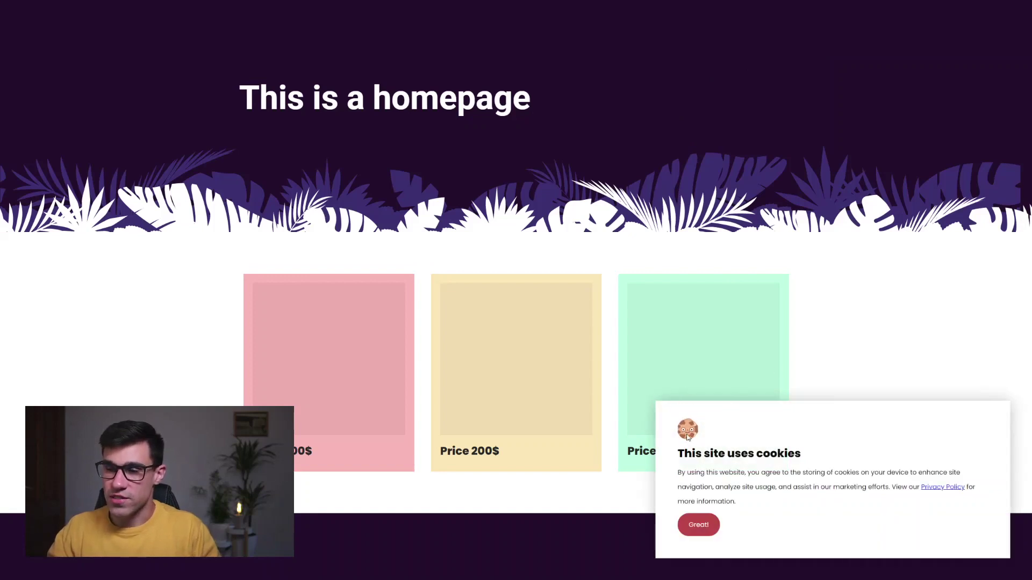
Dismiss the cookie banner on the live homepage with its Great! button.
{"action": "left_click", "coordinate": [699, 525]}
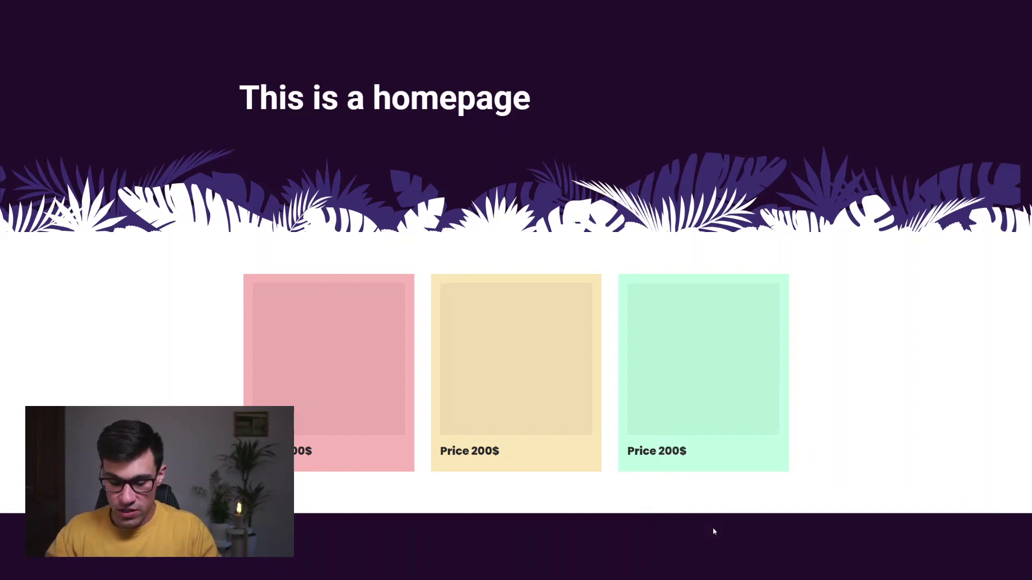